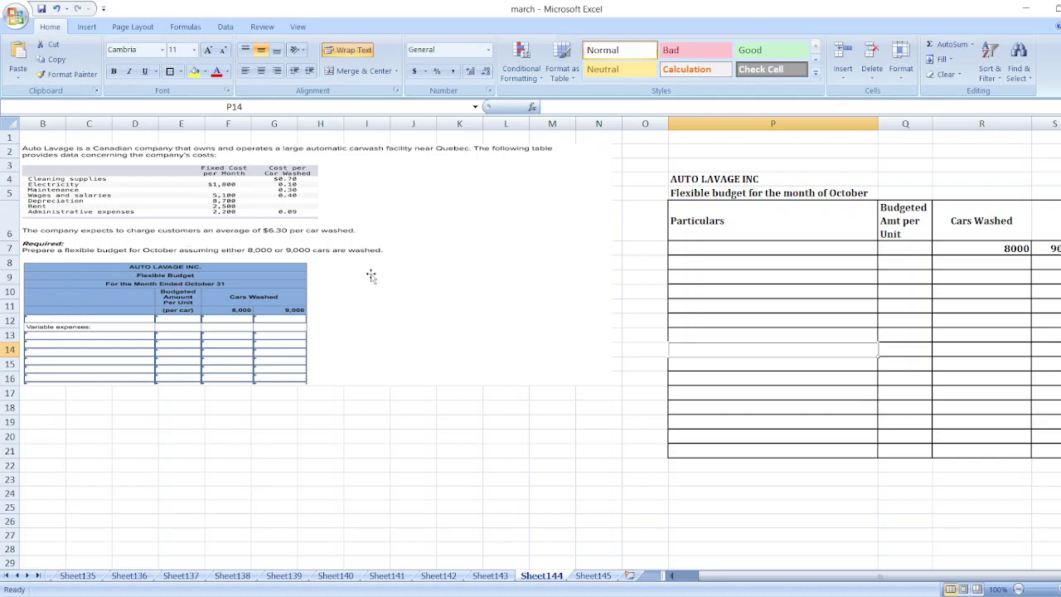
# - Select cell P8, the first Particulars row, for the Sales line
pyautogui.click(751, 262)
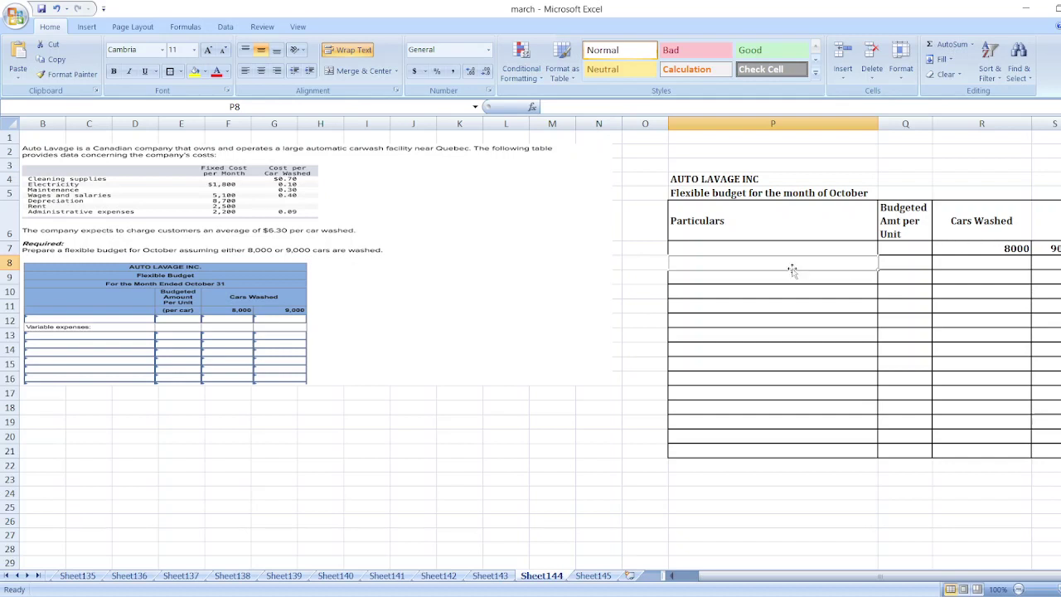
# - Label row 8 'Sales' with a $6.30 price per car
pyautogui.write('Sales')
pyautogui.press('Tab')
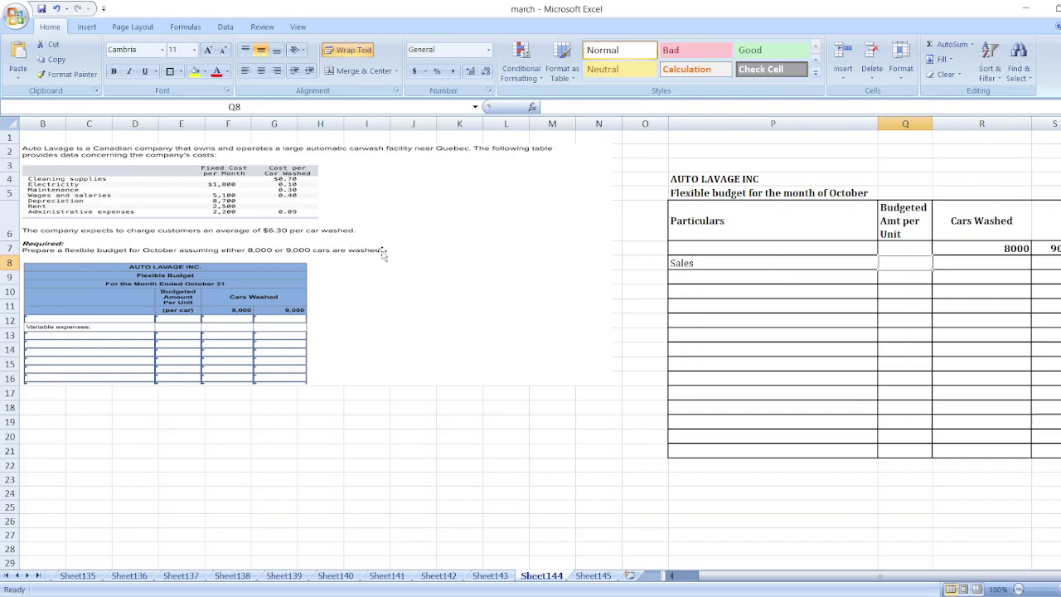
pyautogui.write('$6.30')
pyautogui.press('Return')
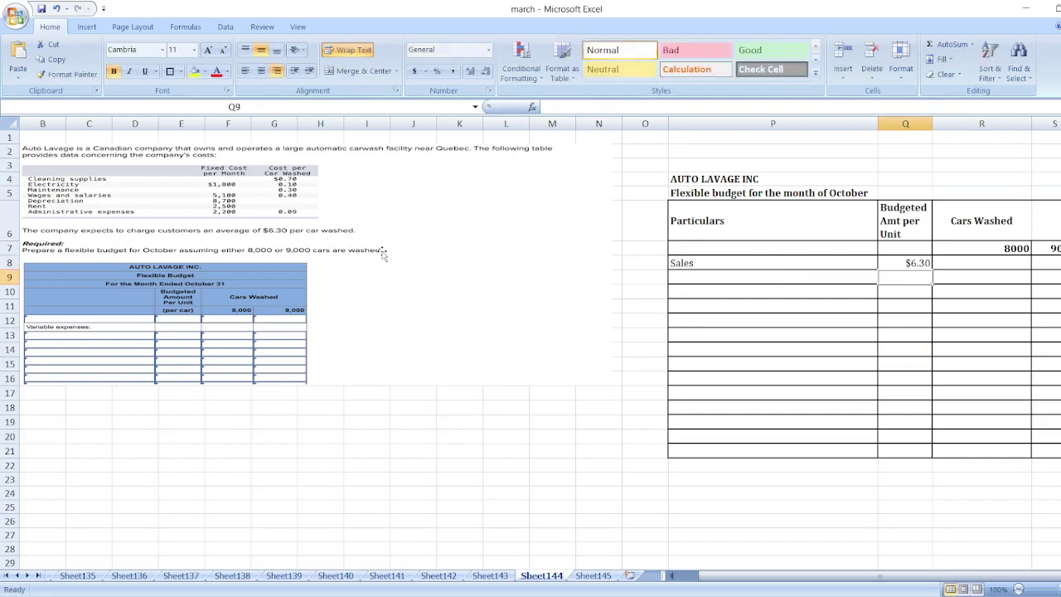
# - Enter the 8,000-car sales formula (cars × 6.30), giving 50,400
pyautogui.press('Up')
pyautogui.press('Right')
pyautogui.write('=')
pyautogui.press('Up')
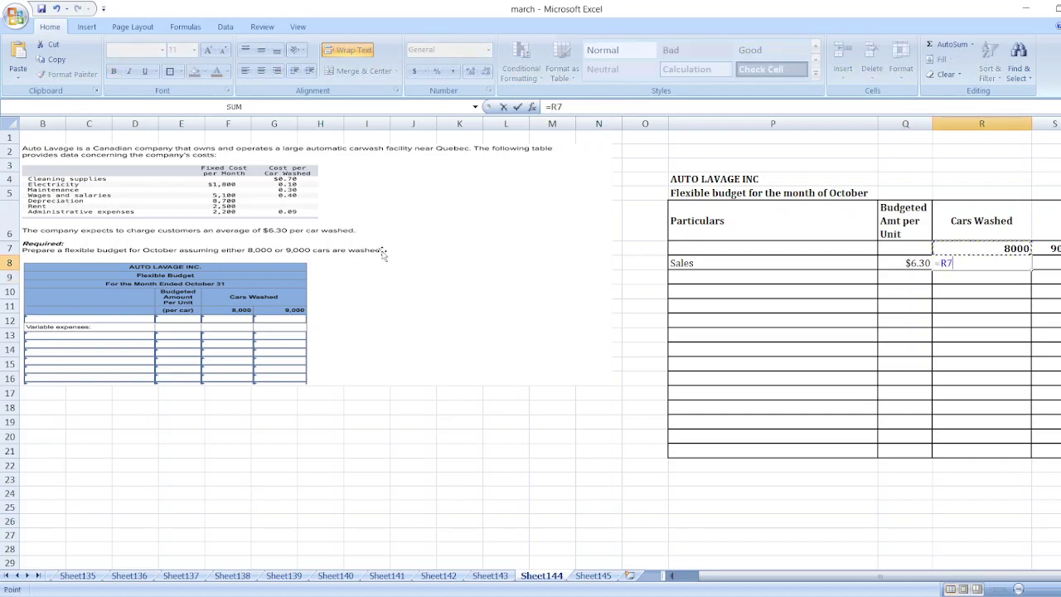
pyautogui.write('.30')
pyautogui.press('Return')
pyautogui.press('Up')
# - Enter the matching 9,000-car sales formula (cars × 6.30)
pyautogui.press('Right')
pyautogui.write('=')
pyautogui.press('Up')
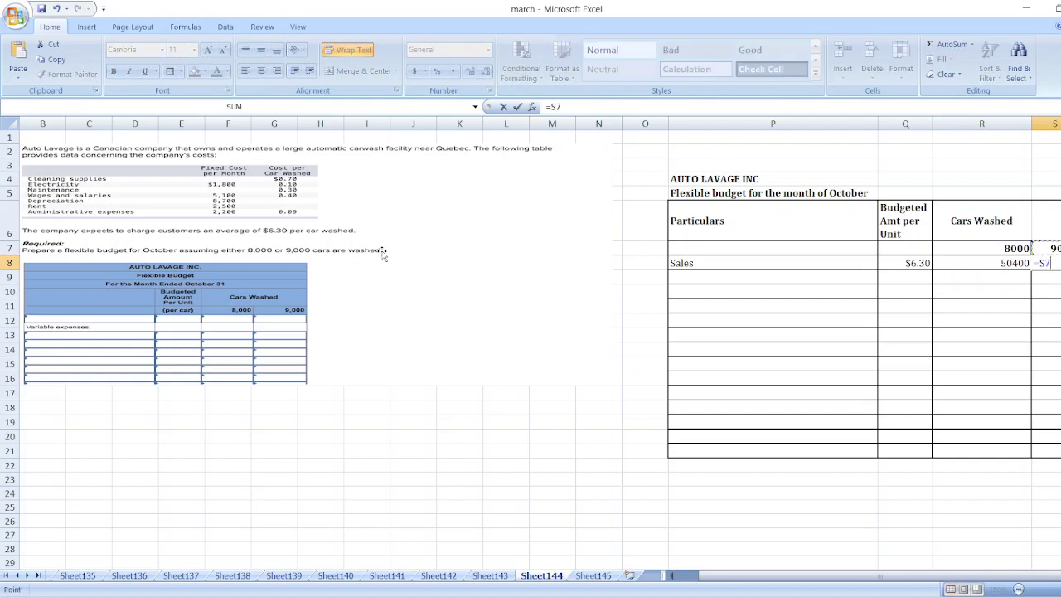
pyautogui.write('6.')
pyautogui.write('30')
pyautogui.press('Return')
pyautogui.click(703, 277)
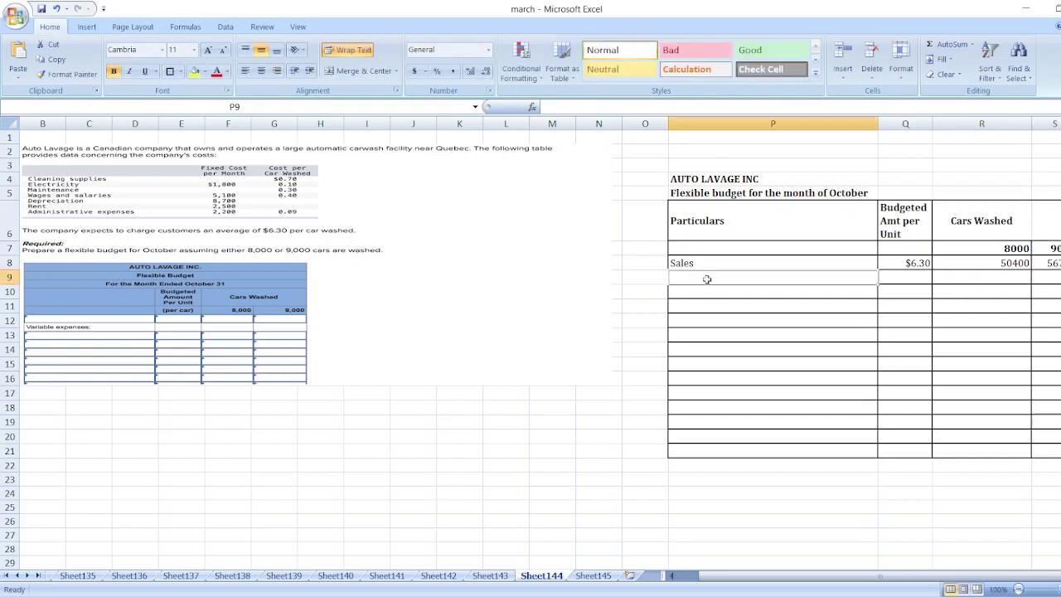
# - Add the Variable Expenses heading and a Cleaning Supplies label below it
pyautogui.write('Variable')
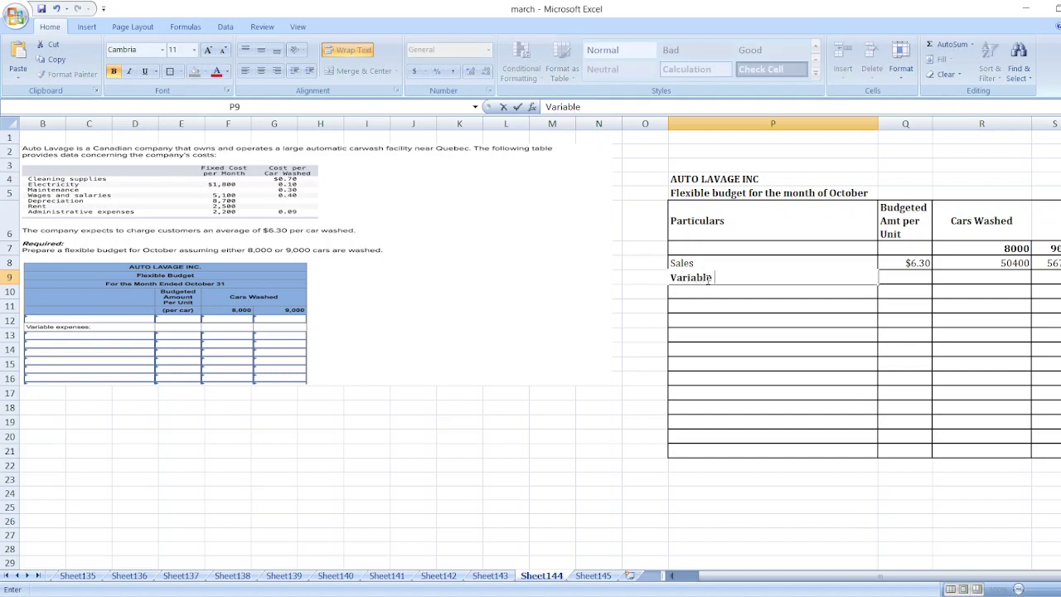
pyautogui.write(' Expenses:')
pyautogui.press('Return')
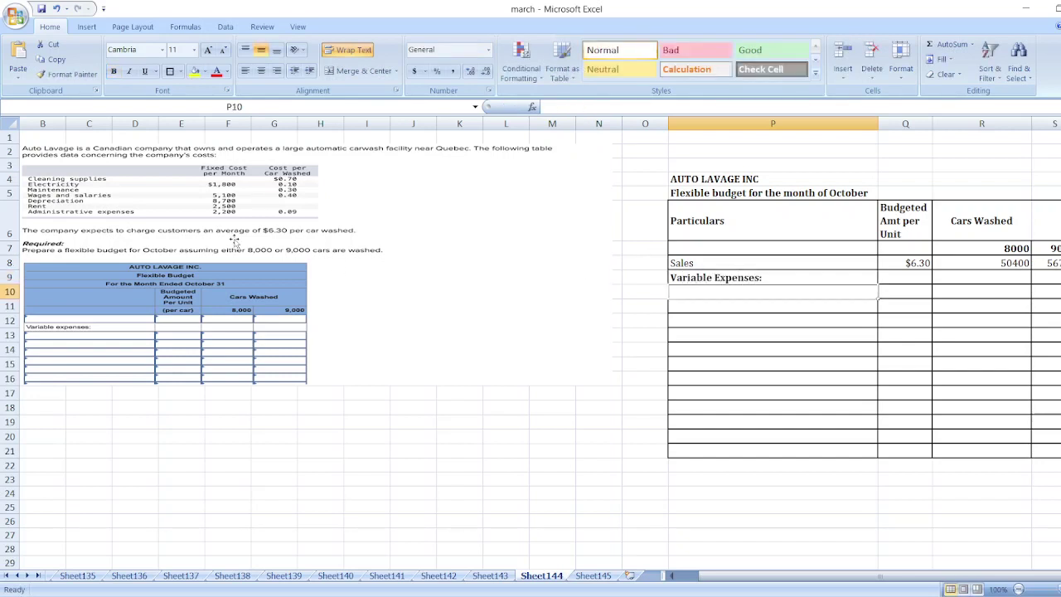
pyautogui.write('Cleaning ')
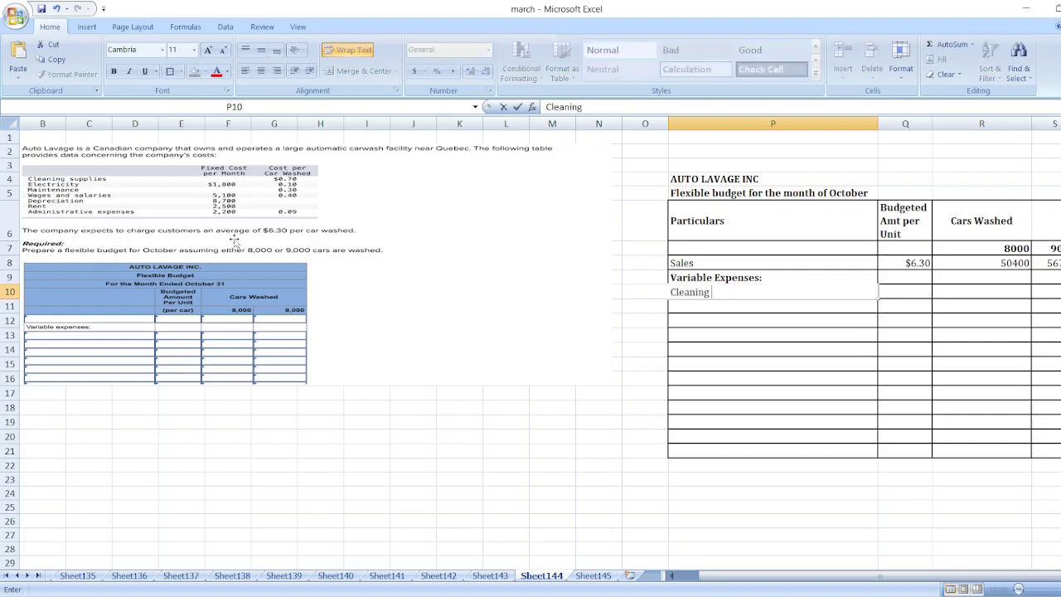
pyautogui.write('Supplies')
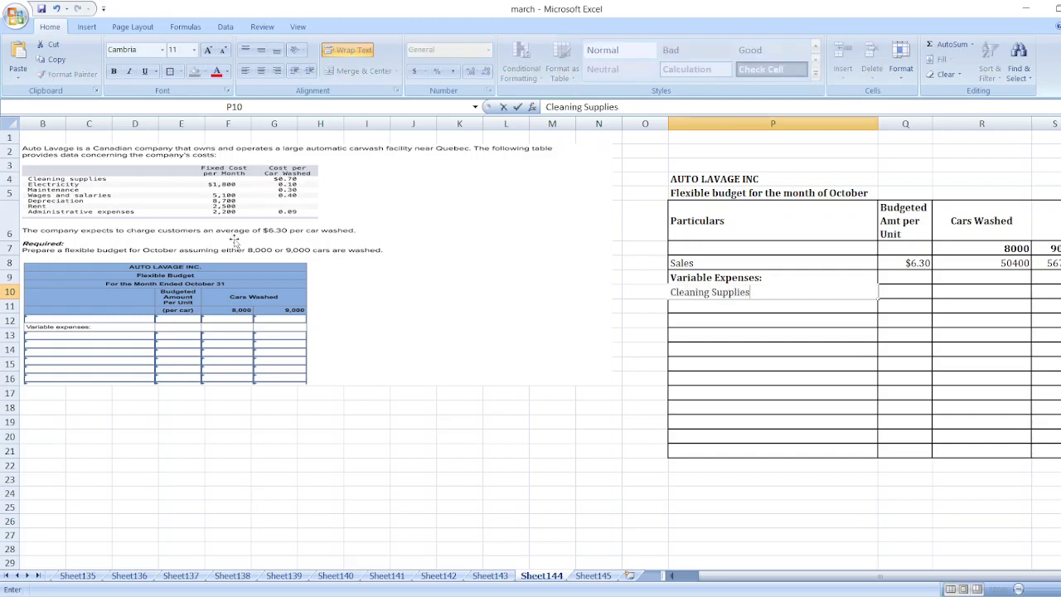
pyautogui.press('Tab')
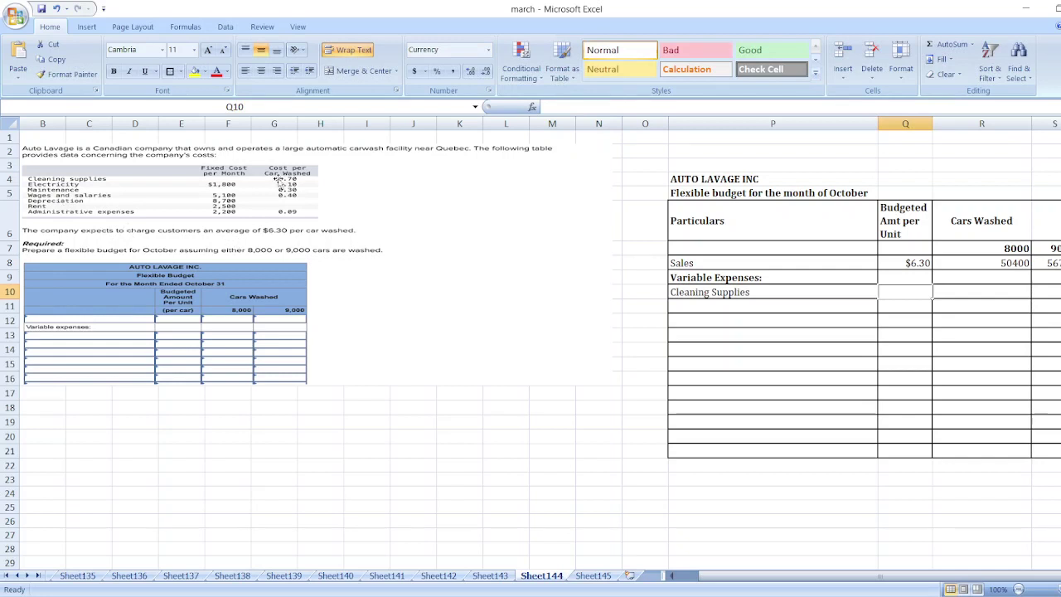
# - Enter Cleaning Supplies at $0.70 per car: 5,600 for 8,000 cars plus the 9,000-car formula
pyautogui.write('0.70')
pyautogui.press('Tab')
pyautogui.write('=')
pyautogui.press('Up')
pyautogui.press('Up')
pyautogui.press('Up')
pyautogui.write('*.70')
pyautogui.press('Tab')
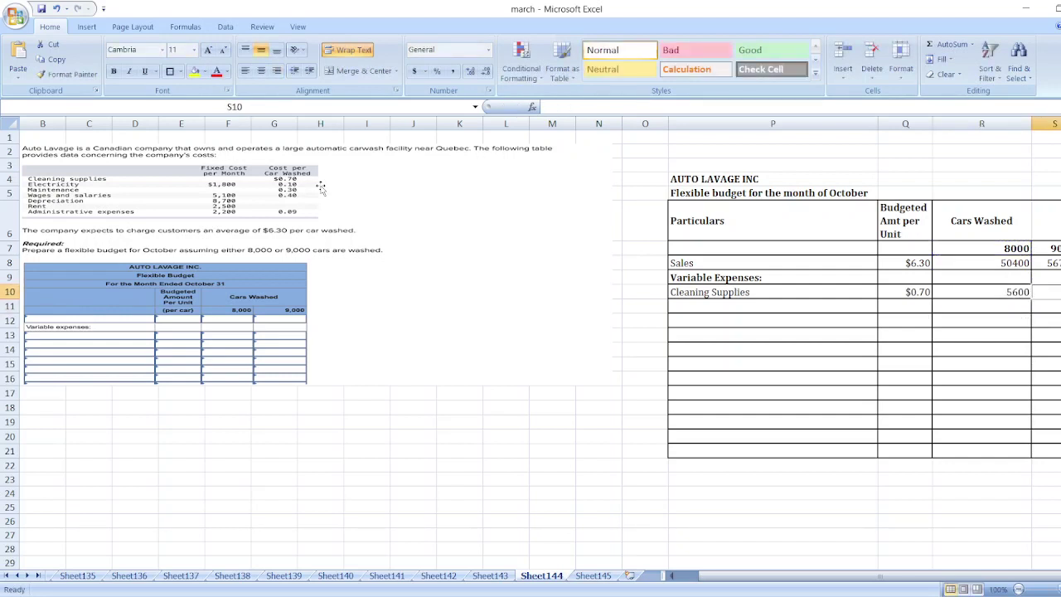
pyautogui.write('=9000*(7')
pyautogui.press('Return')
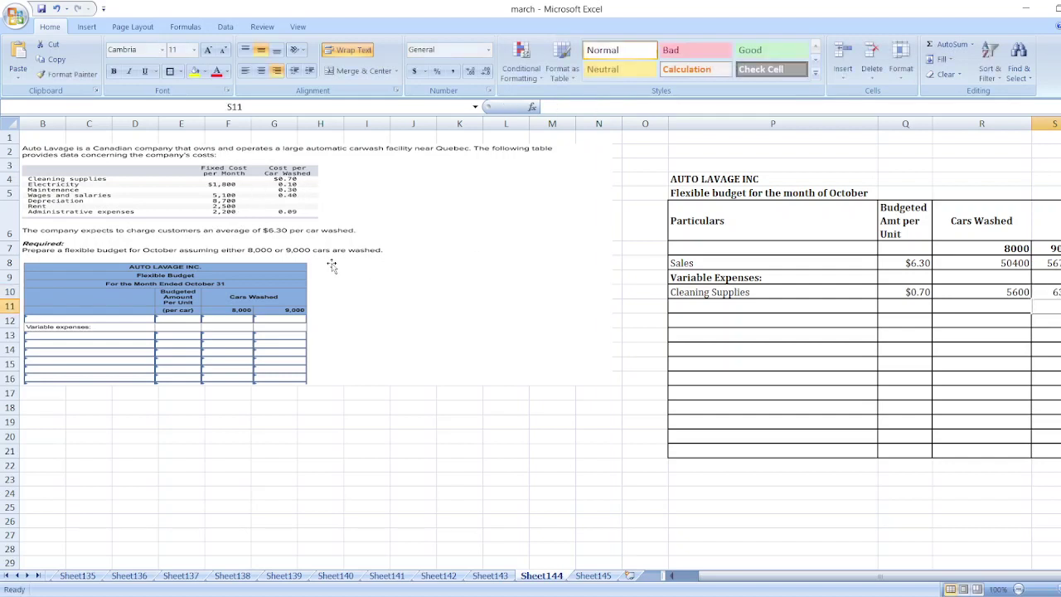
pyautogui.click(760, 306)
# - Add Electricity at $0.10 per car with its 8,000-car cost of 800
pyautogui.write('Electri')
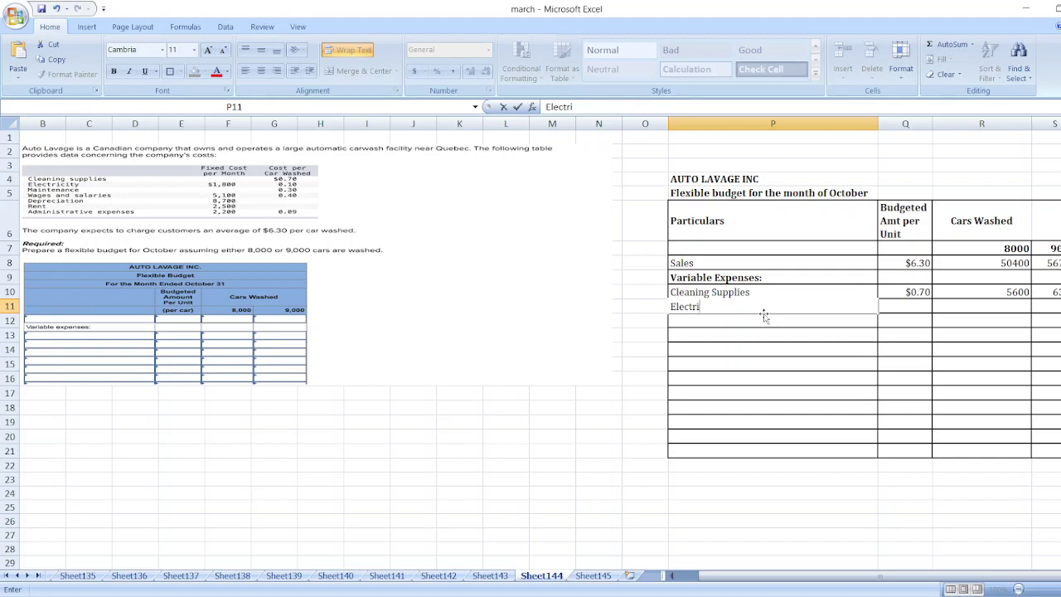
pyautogui.write('city')
pyautogui.press('Tab')
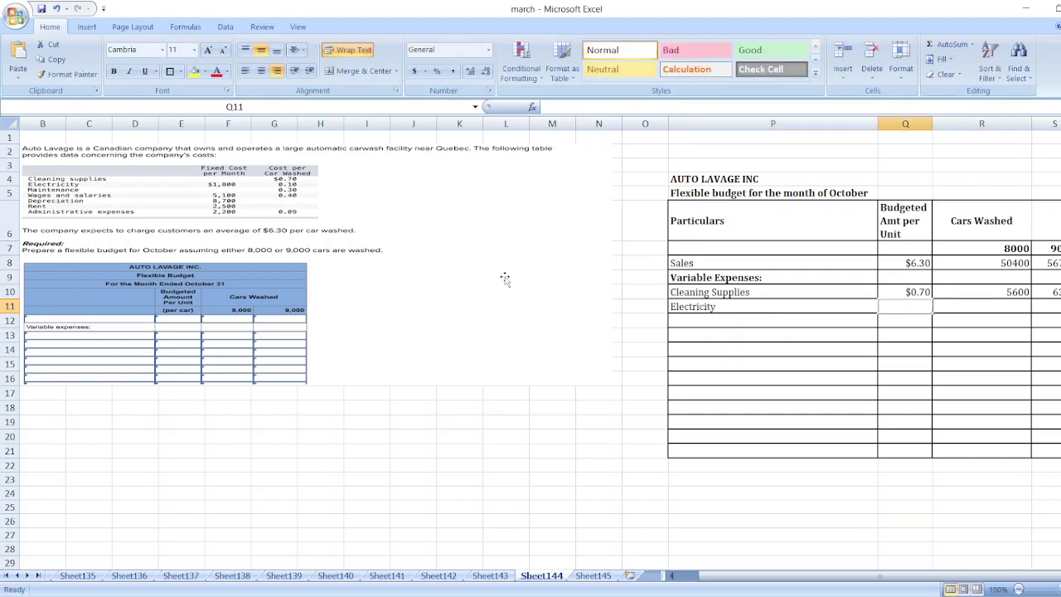
pyautogui.write('$0.10')
pyautogui.press('Tab')
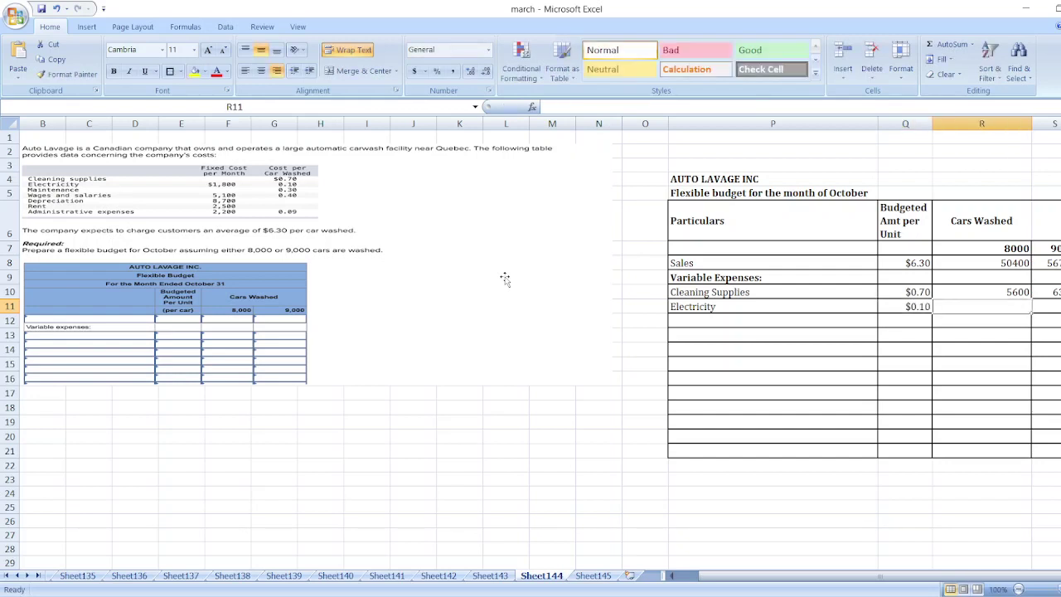
pyautogui.write('=')
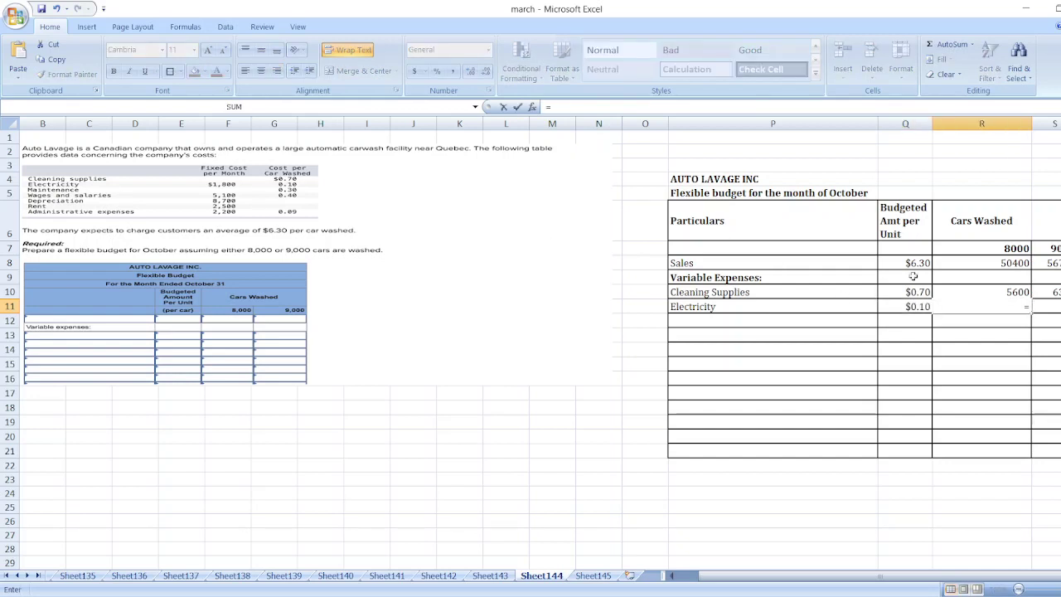
pyautogui.click(976, 252)
pyautogui.write('*')
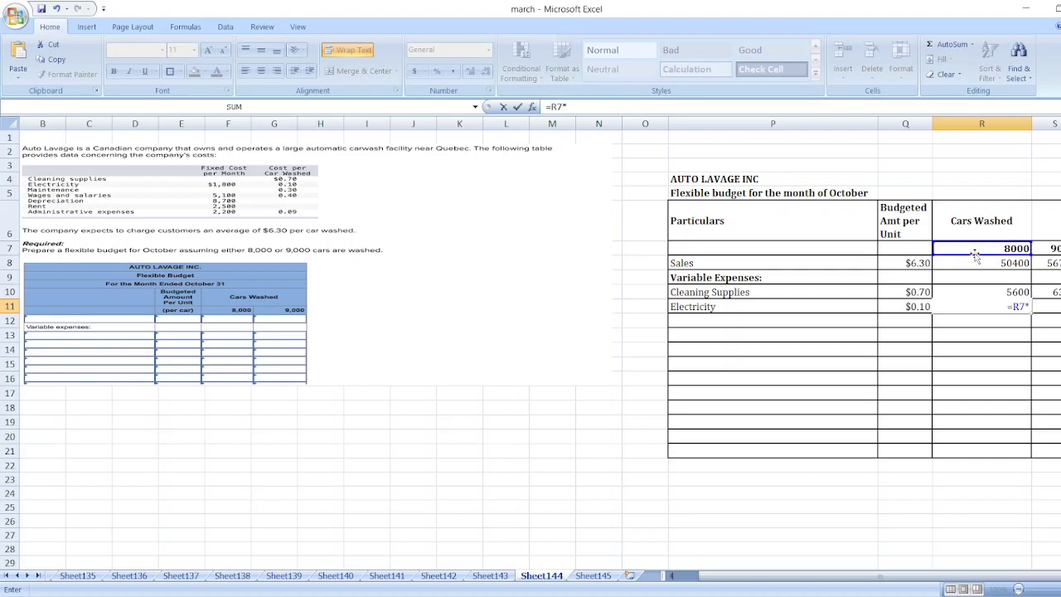
pyautogui.write('Q11')
pyautogui.press('Tab')
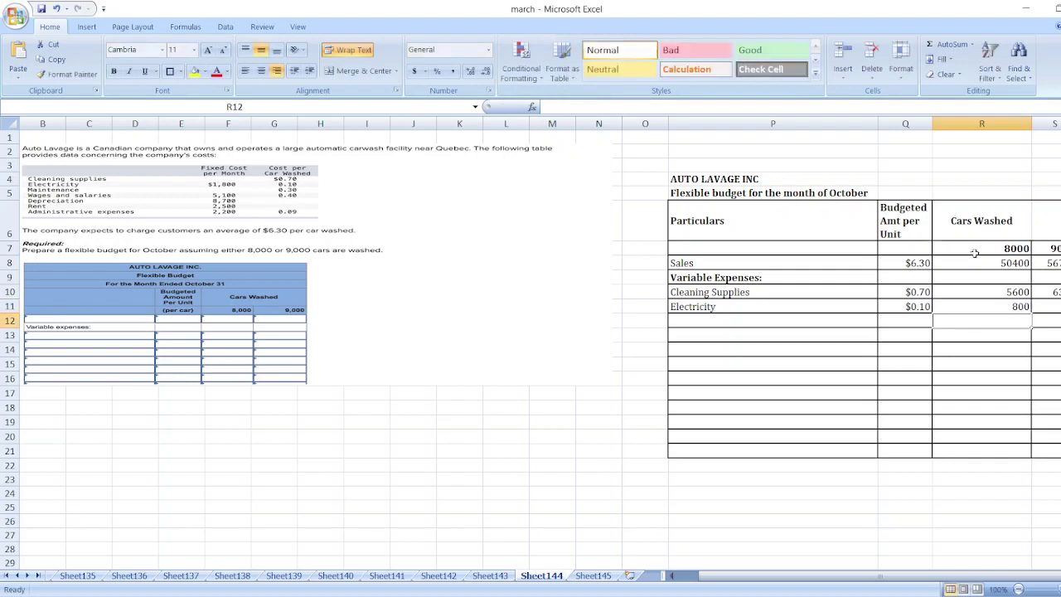
# - Enter the 9,000-car electricity cost formula using the Q11 rate
pyautogui.write('=')
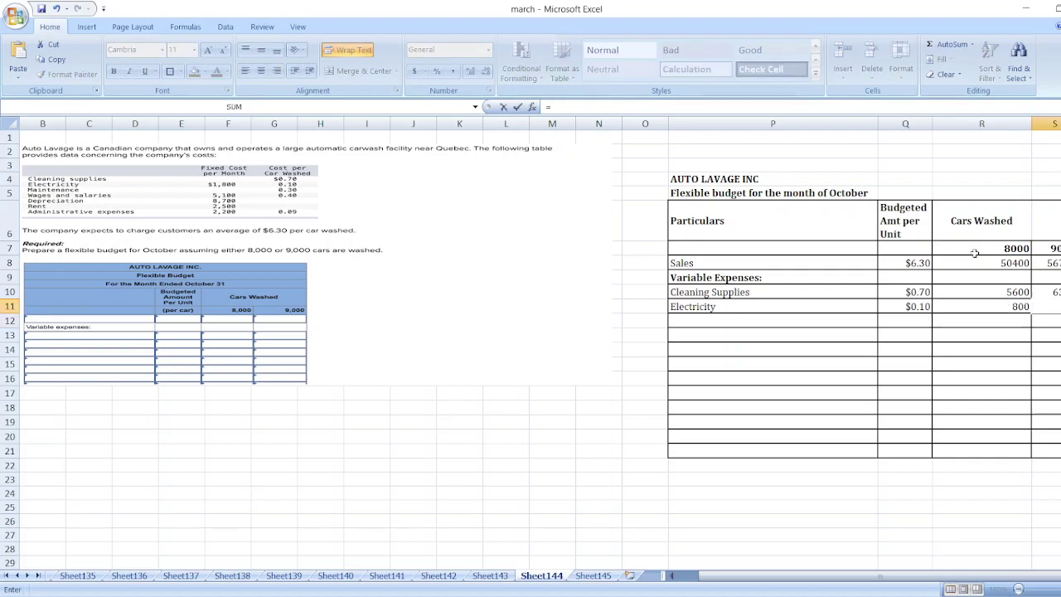
pyautogui.press('Up')
pyautogui.press('Up')
pyautogui.press('Up')
pyautogui.write('Q11')
pyautogui.press('Return')
pyautogui.click(841, 329)
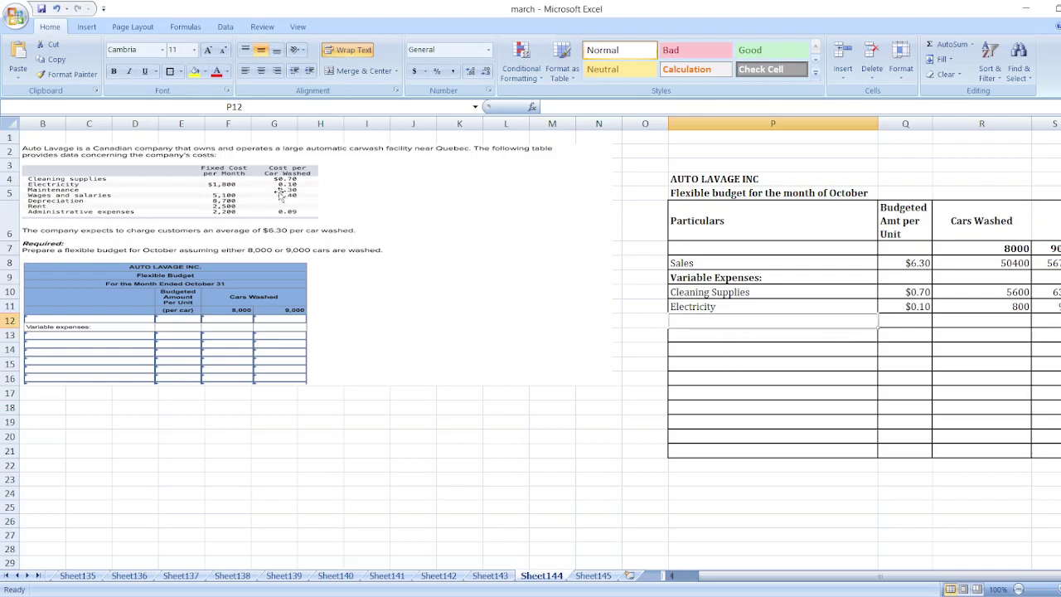
# - Enter Maintenance at 0.30 per car: =8000*0.3 (2,400) plus a 9,000-car cost
pyautogui.write('Main')
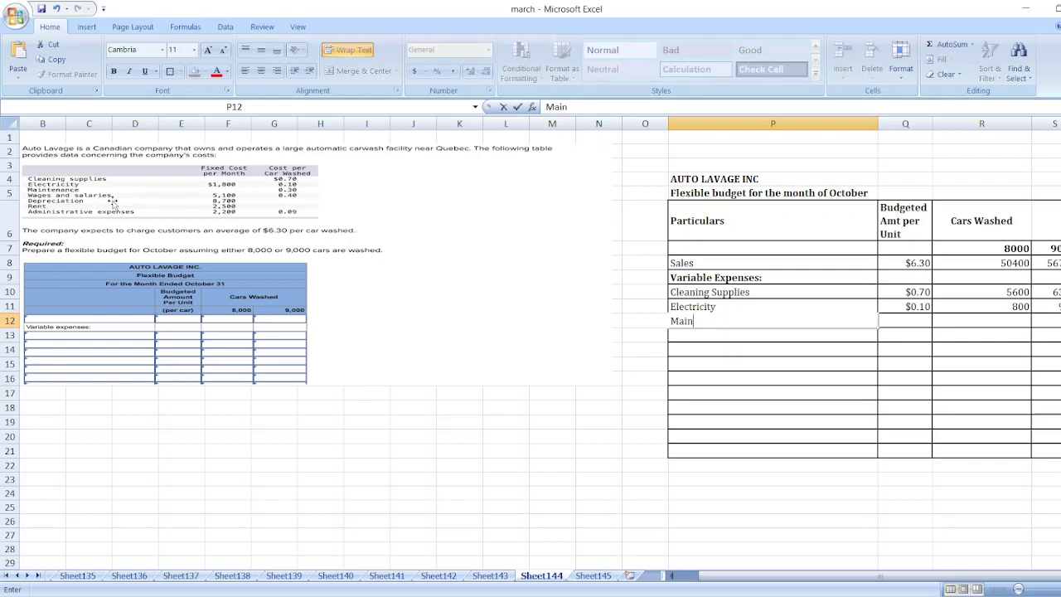
pyautogui.write('tenance')
pyautogui.press('Tab')
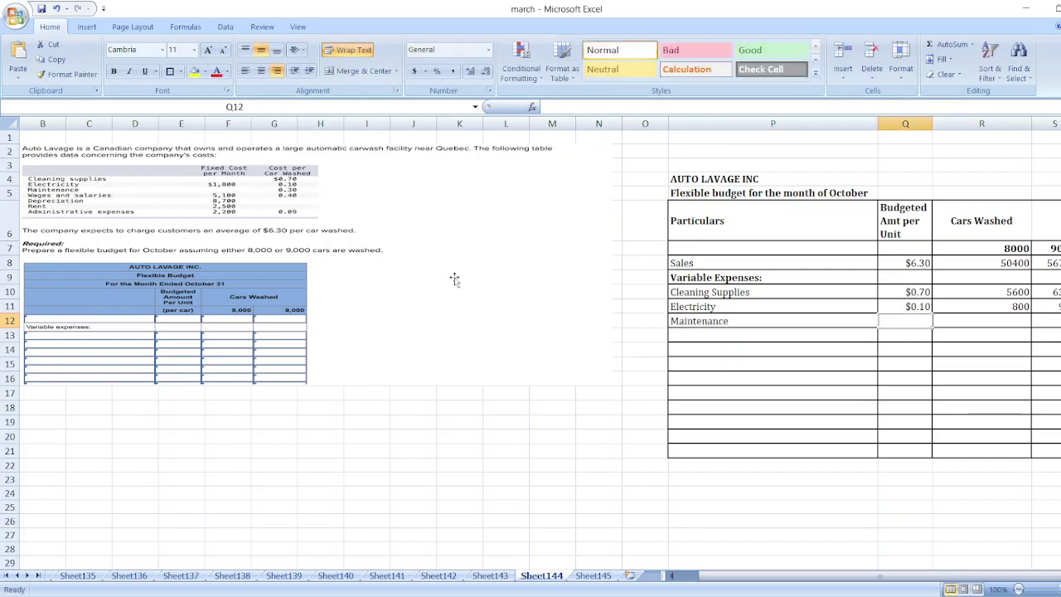
pyautogui.write('0.30')
pyautogui.press('Tab')
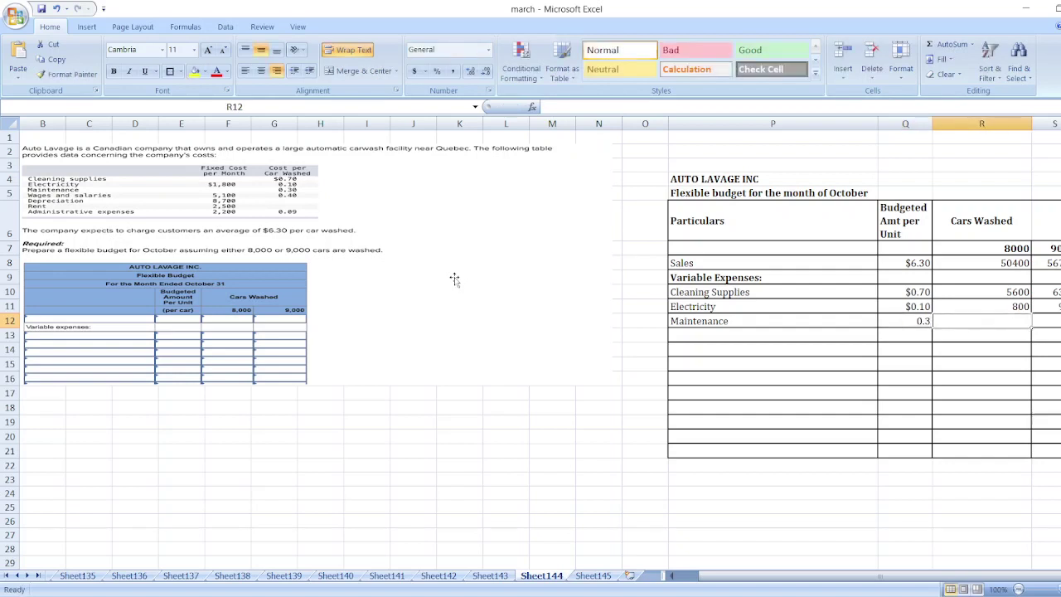
pyautogui.write('=8000')
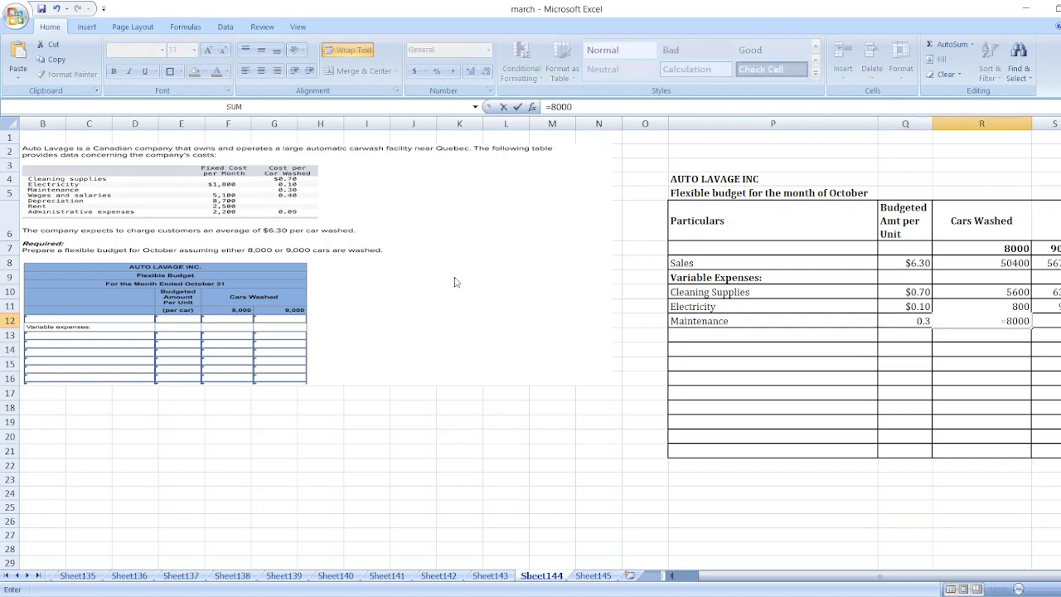
pyautogui.write('*0.3')
pyautogui.press('Tab')
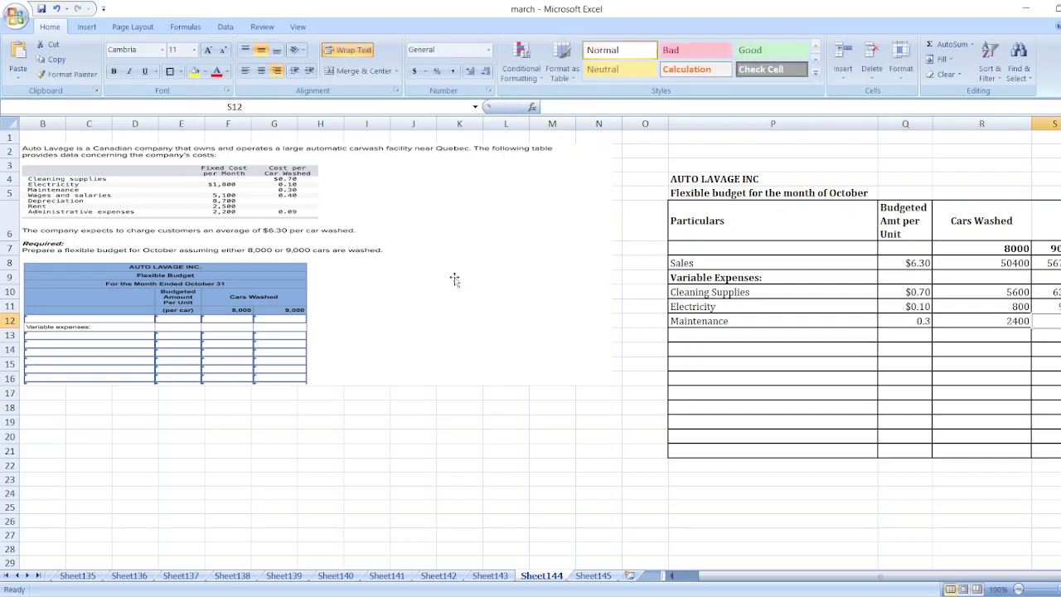
pyautogui.write('=9')
pyautogui.write('000*0.3')
pyautogui.press('Return')
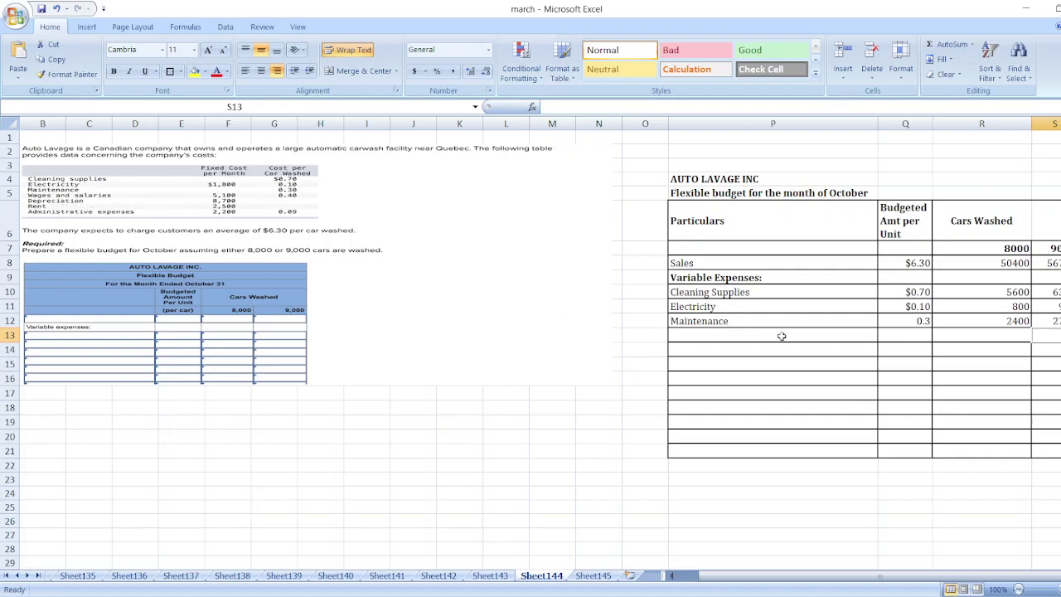
# - Enter Wages and Salaries at $0.40 per car: 3,200 for 8,000 cars, 3,600 for 9,000
pyautogui.click(753, 339)
pyautogui.write('Wa')
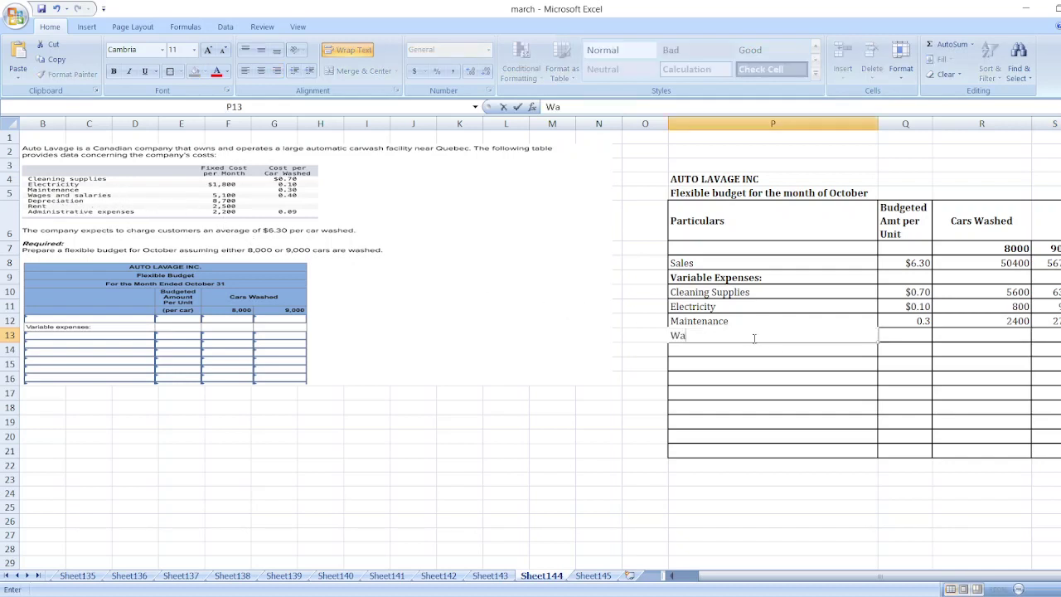
pyautogui.write('ges and Salaries')
pyautogui.press('Tab')
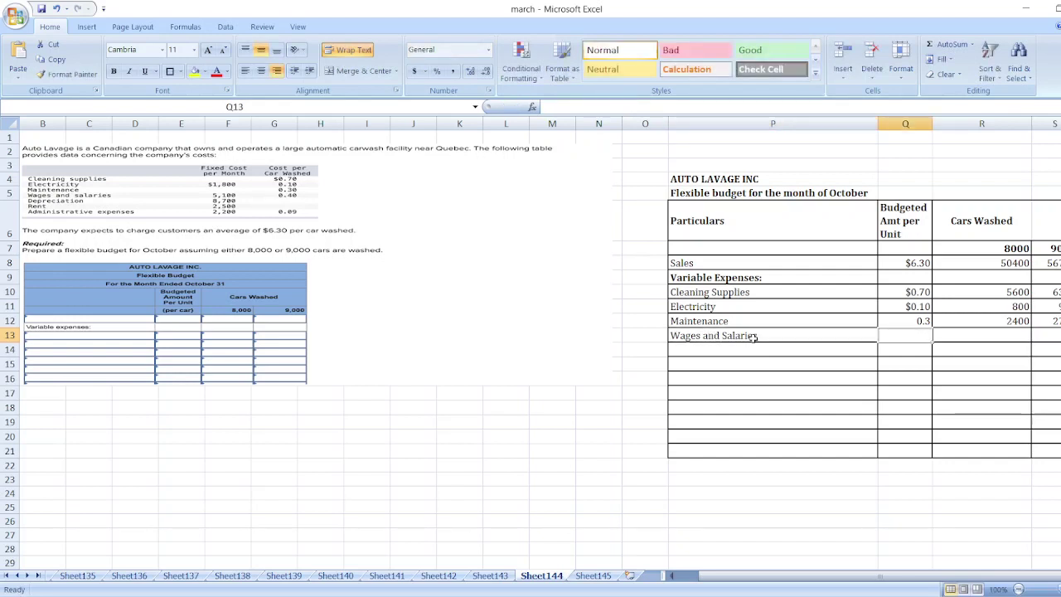
pyautogui.write('0.')
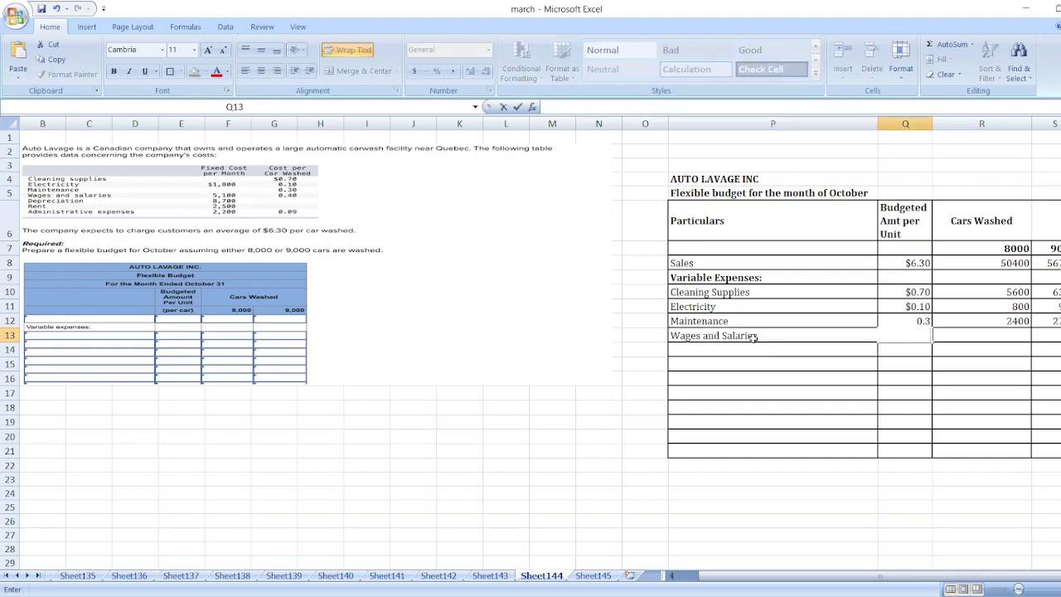
pyautogui.write('0.40')
pyautogui.press('Tab')
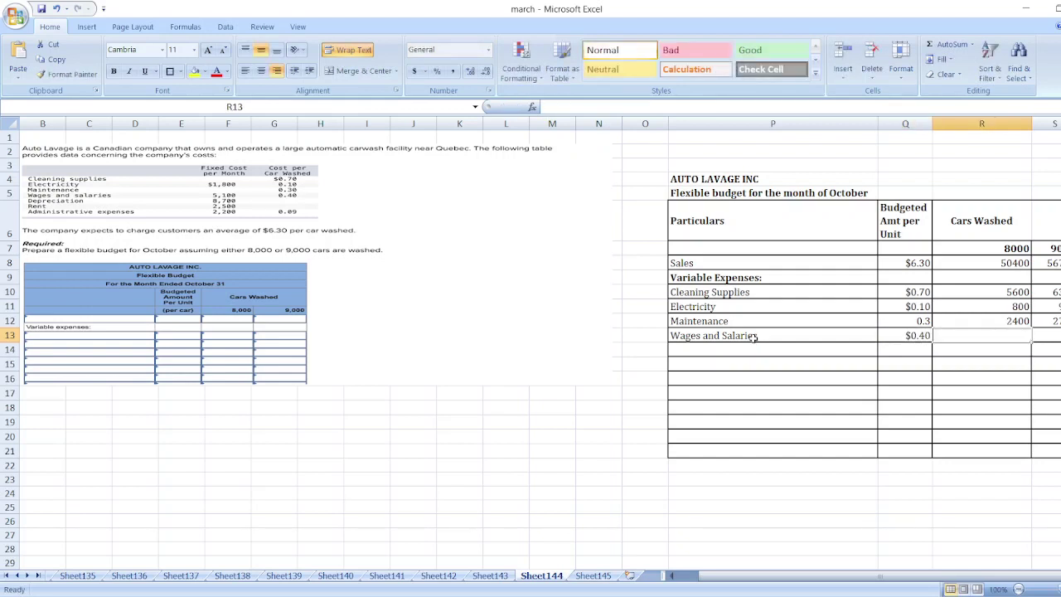
pyautogui.write('=8000*0.4')
pyautogui.press('Tab')
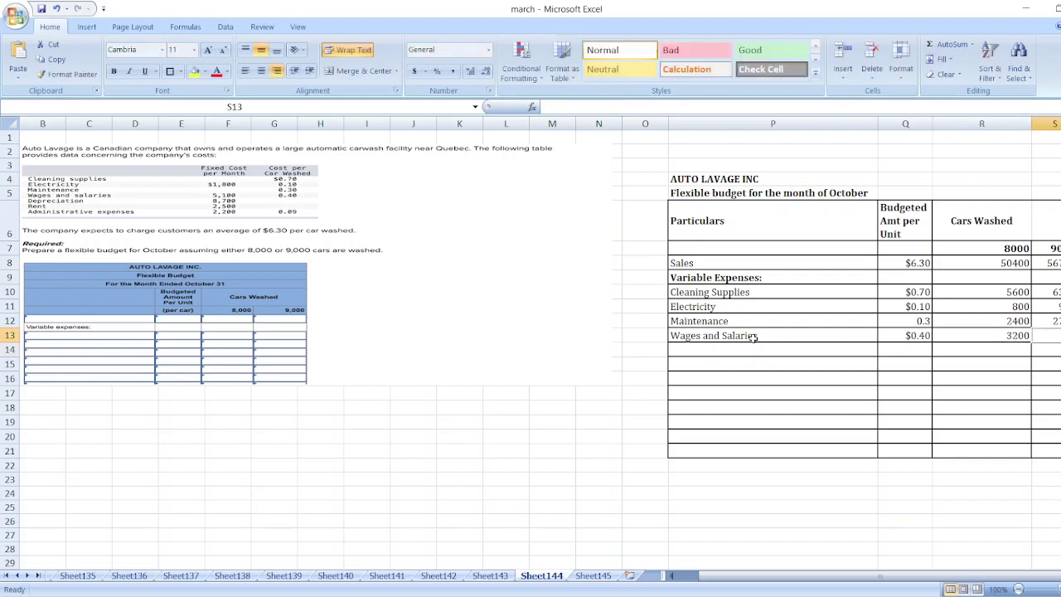
pyautogui.write('=9')
pyautogui.write('000*0.4')
pyautogui.press('Return')
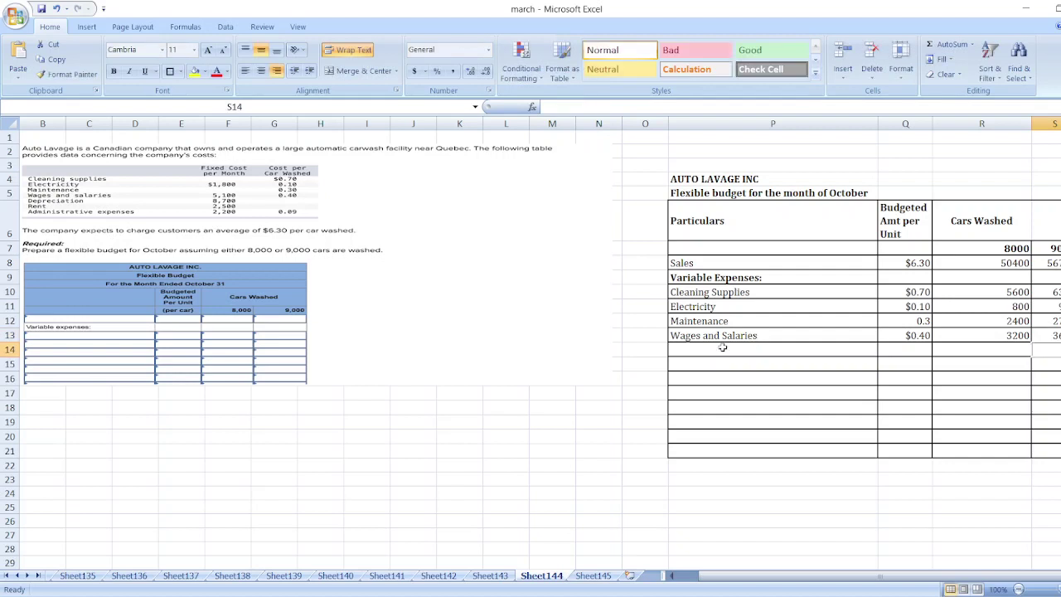
pyautogui.click(723, 347)
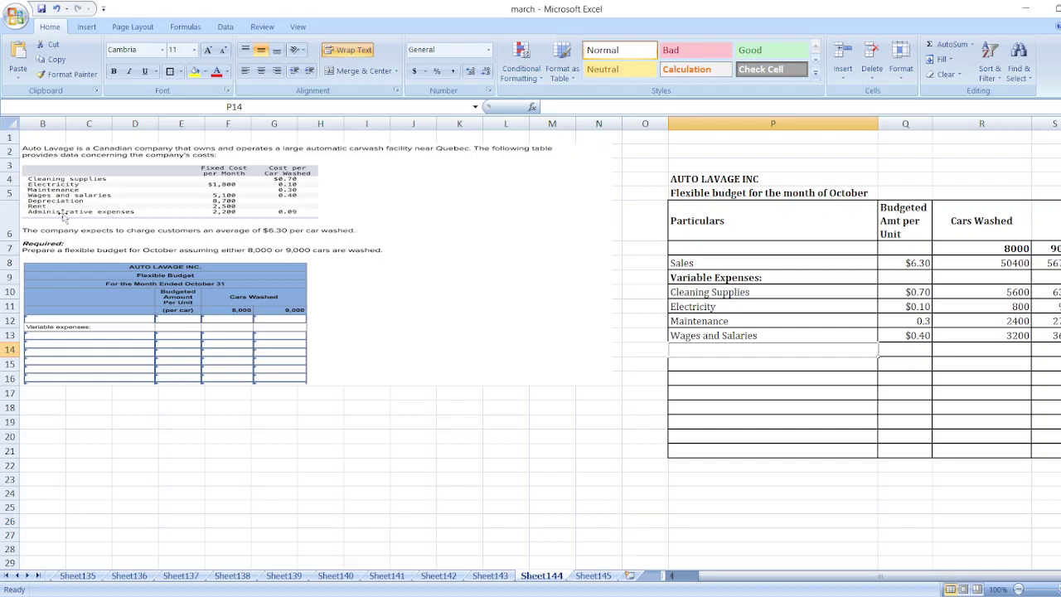
# - Enter Administrative Expenses at $0.09 per car: =8000*0.09 (720) and =9000*0.09
pyautogui.write('A')
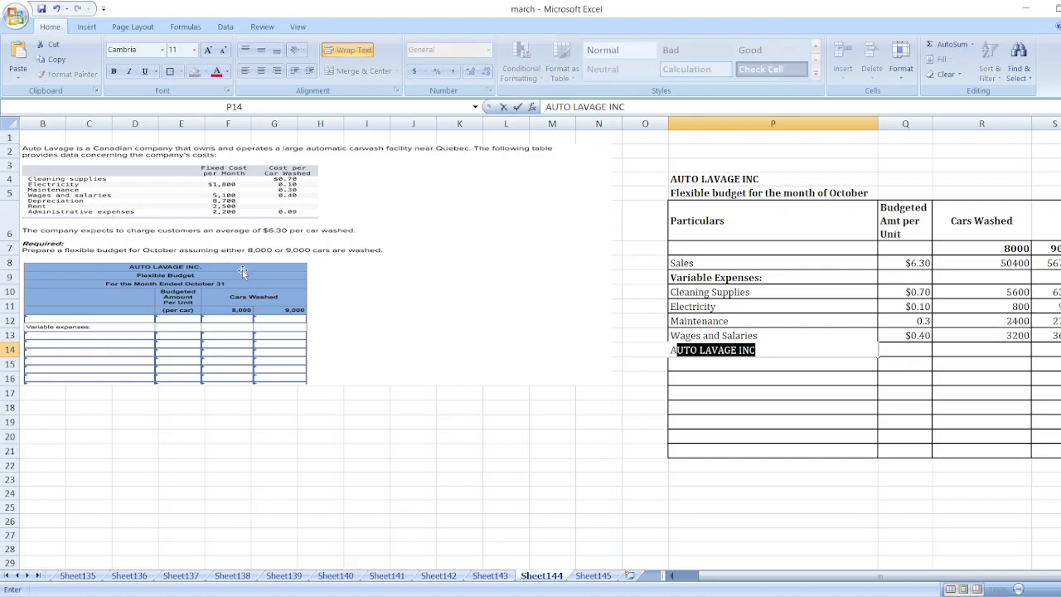
pyautogui.write('dministrative')
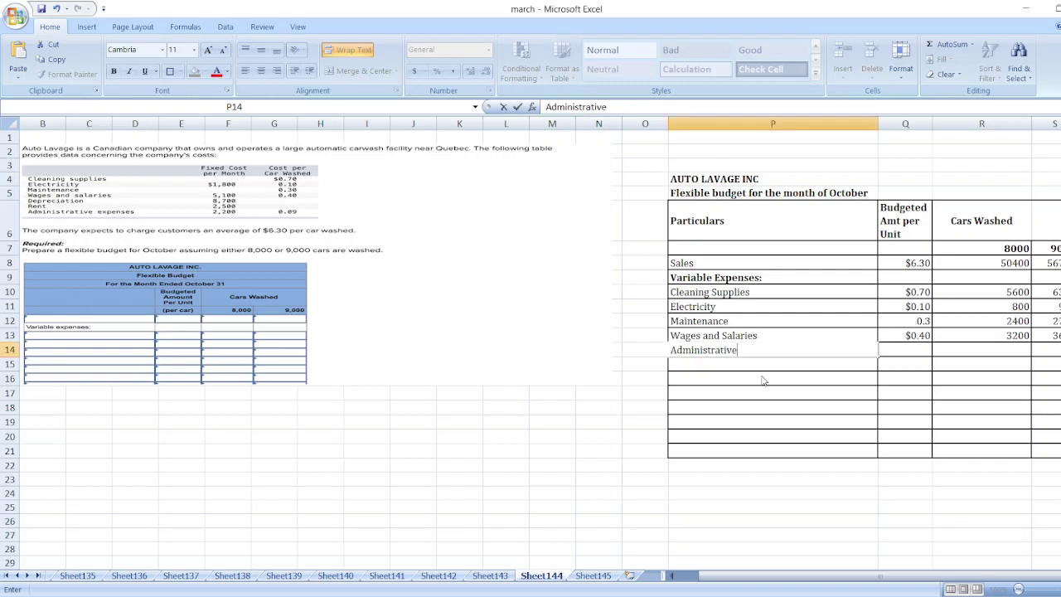
pyautogui.write(' Expenses')
pyautogui.click(914, 354)
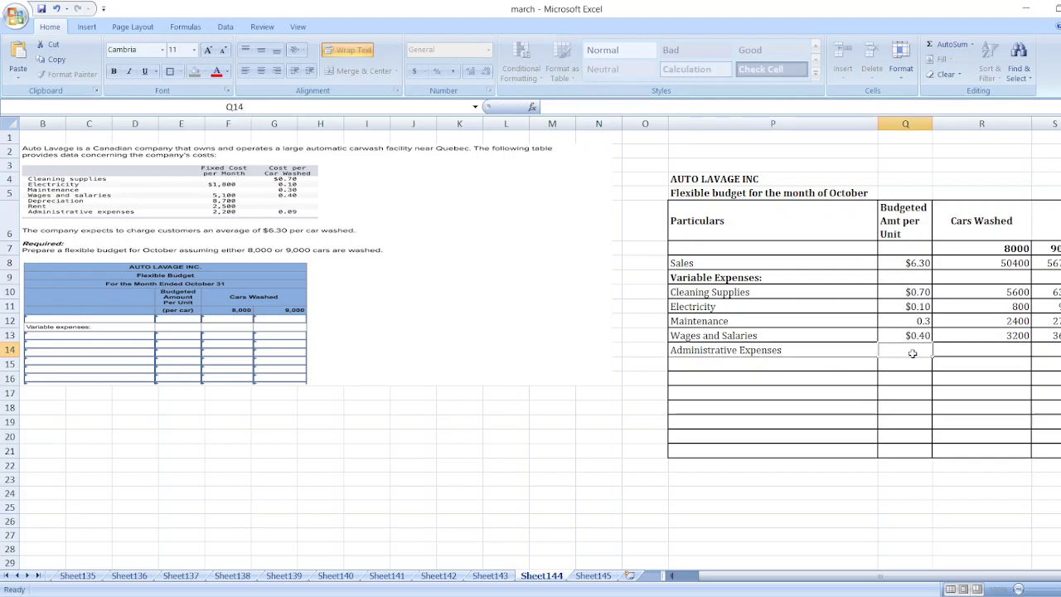
pyautogui.write('$0.09')
pyautogui.press('Tab')
pyautogui.write('=')
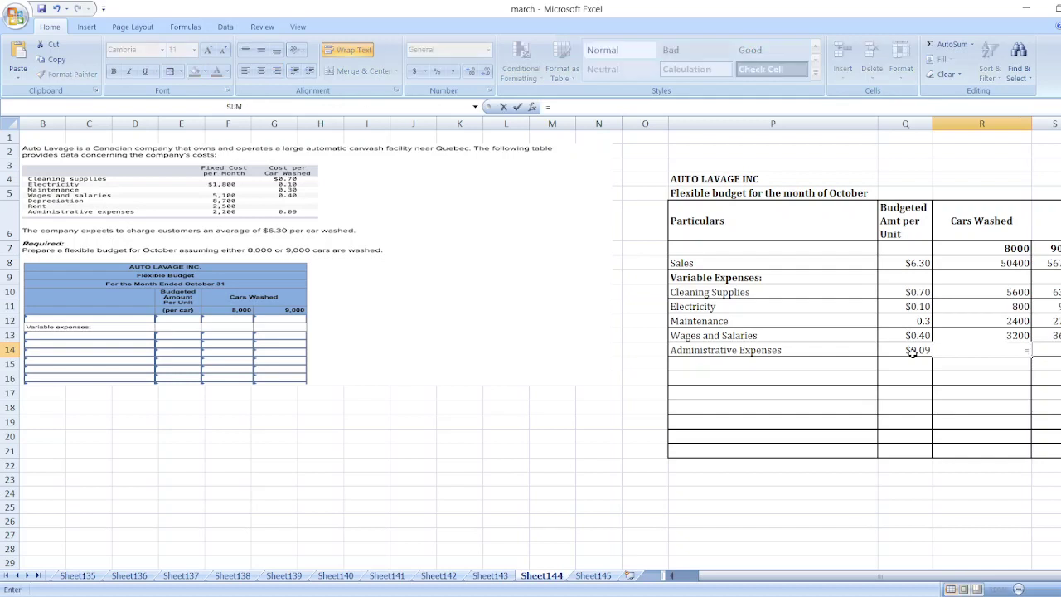
pyautogui.write('8000*0.09')
pyautogui.press('Return')
pyautogui.press('Up')
pyautogui.write('=9000*0.09')
pyautogui.press('Return')
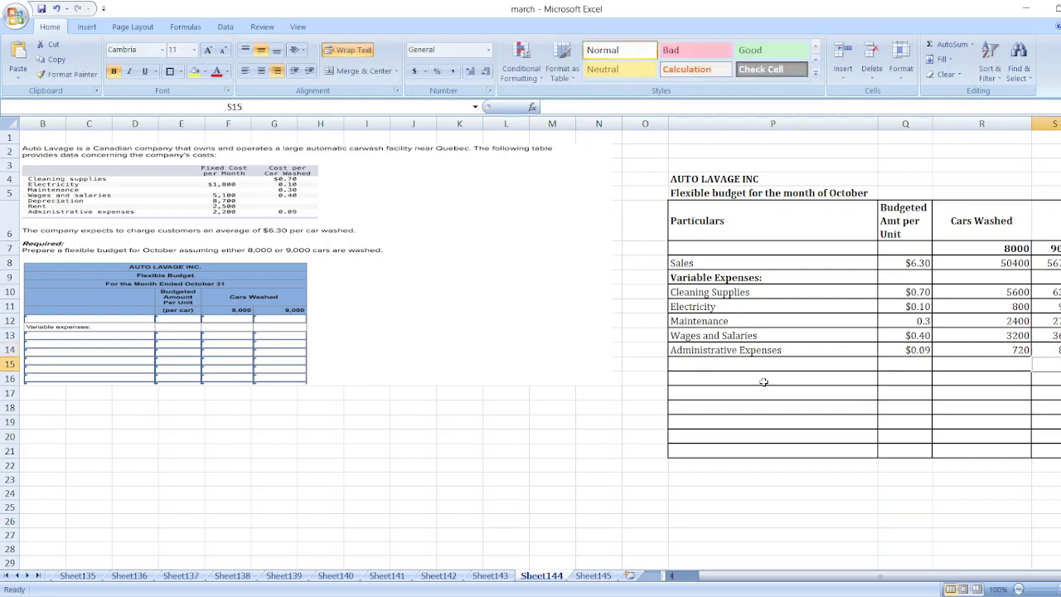
# - Label Total Variable Expenses and sum the 8,000-car variable costs to 12,720
pyautogui.click(717, 369)
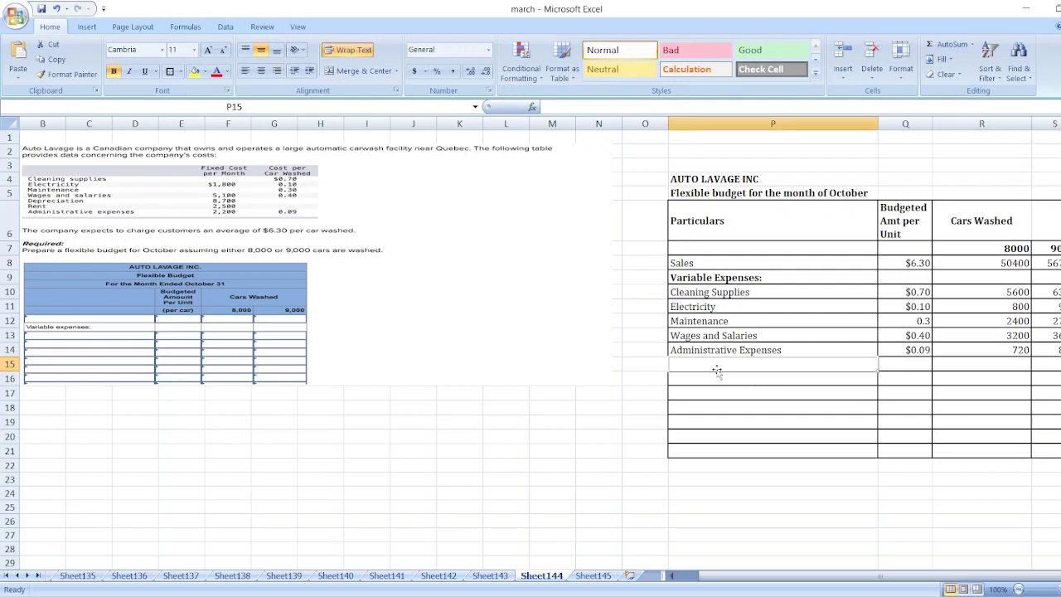
pyautogui.write('Toy')
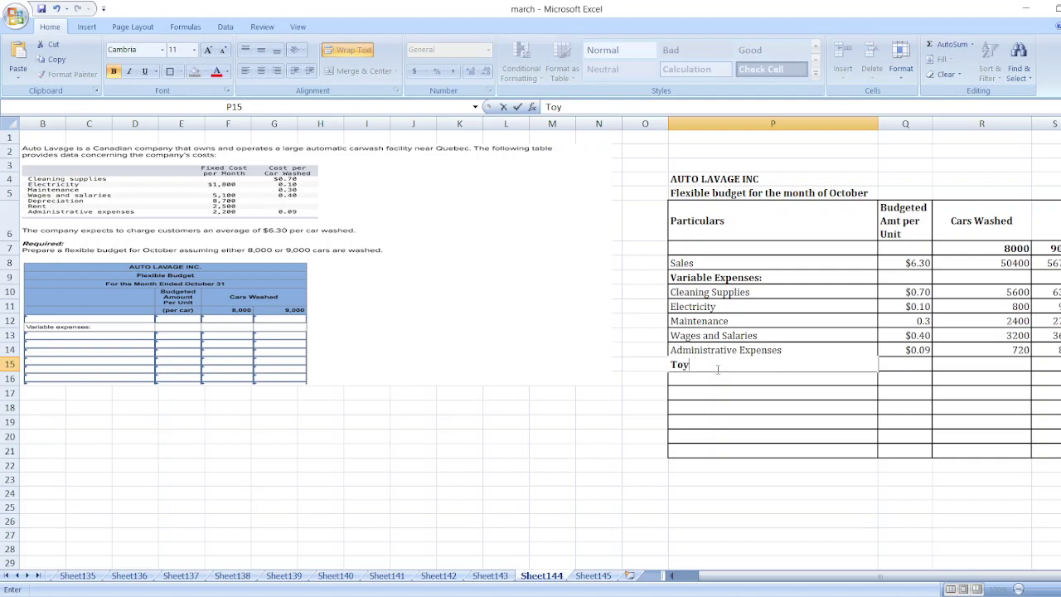
pyautogui.write('tal Va')
pyautogui.write('riable Expenses')
pyautogui.press('Tab')
pyautogui.press('Tab')
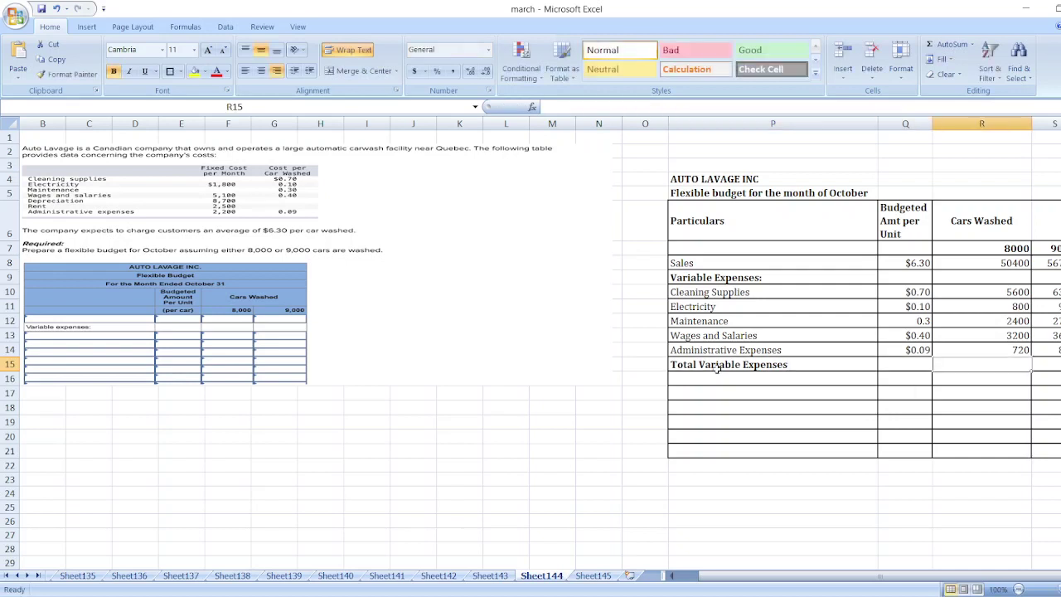
pyautogui.write('=sum(')
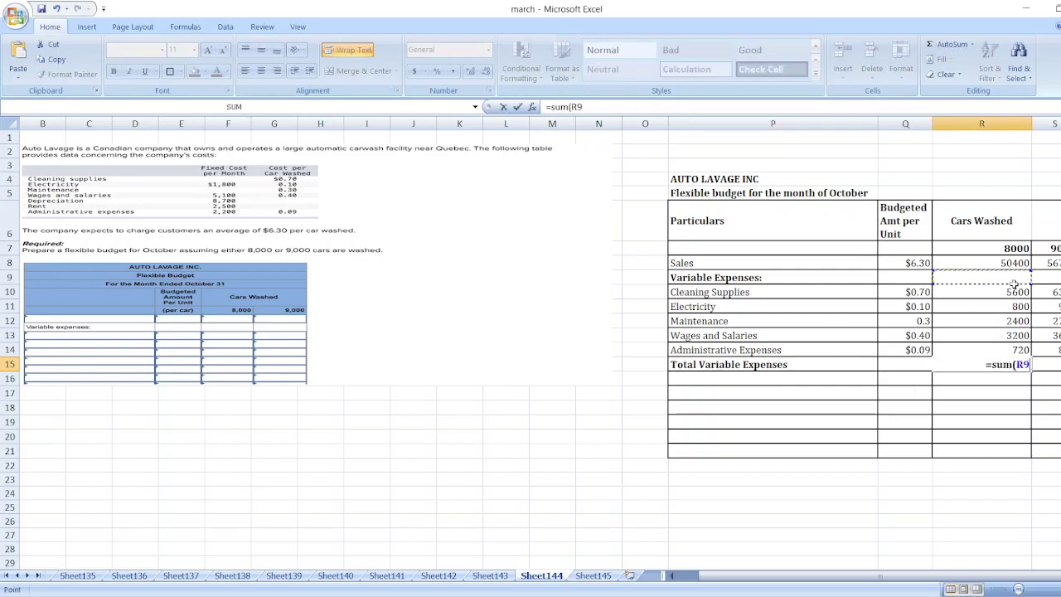
pyautogui.click(1015, 286)
pyautogui.hotkey('shift', 'Down')
pyautogui.hotkey('shift', 'Down')
pyautogui.hotkey('shift', 'Down')
pyautogui.hotkey('shift', 'Down')
pyautogui.write(')')
pyautogui.press('Return')
# - Copy the total variable expenses formula into the 9,000-car column
pyautogui.press('Up')
pyautogui.hotkey('ctrl', 'c')
pyautogui.press('Right')
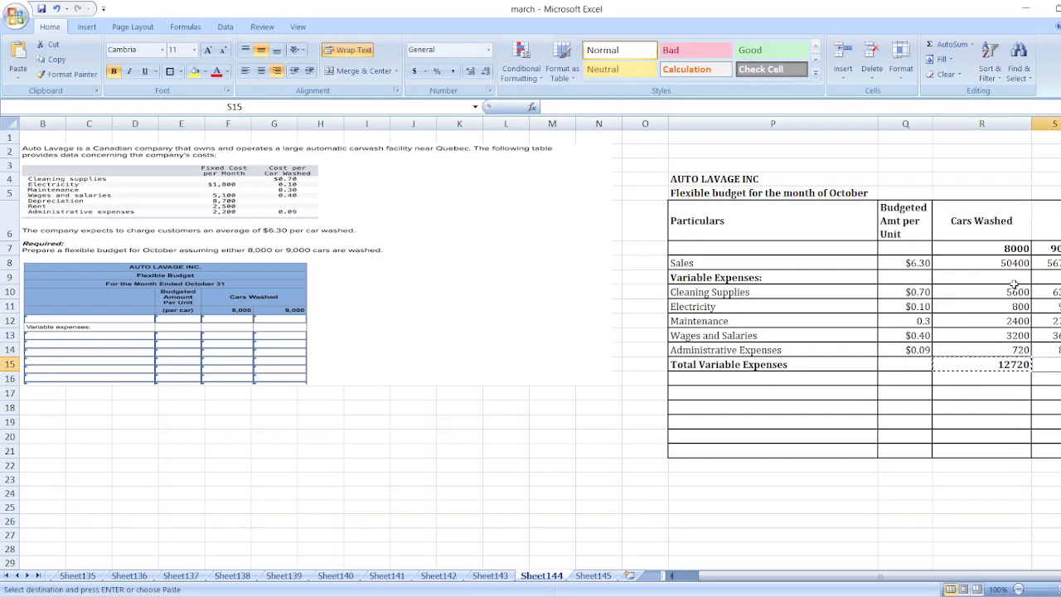
pyautogui.hotkey('ctrl', 'v')
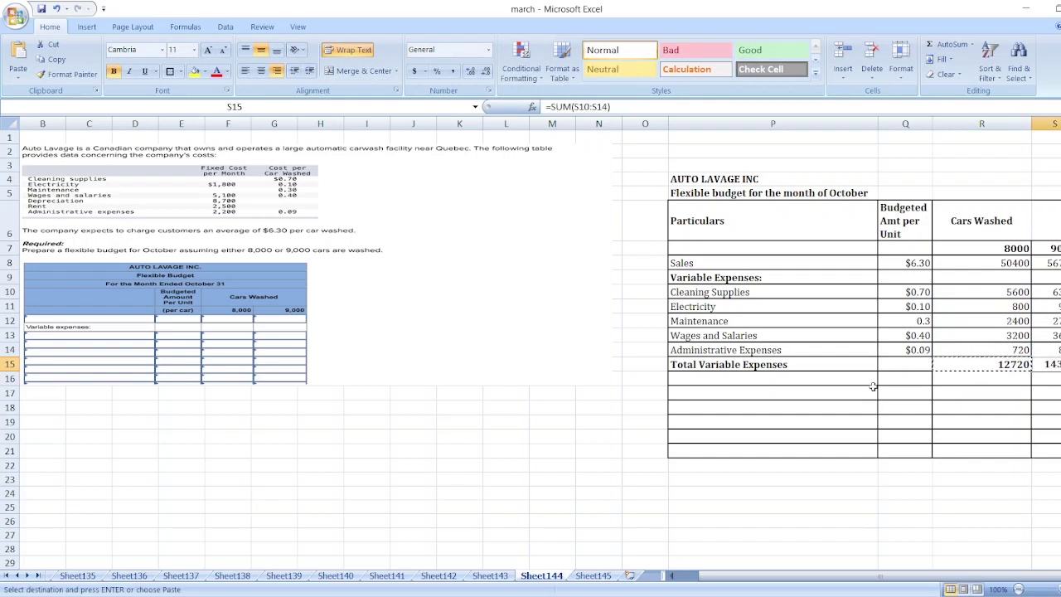
pyautogui.click(801, 379)
# - Add the Fixed Expenses heading and Electricity at $1,800 in every amount column
pyautogui.write('Fi')
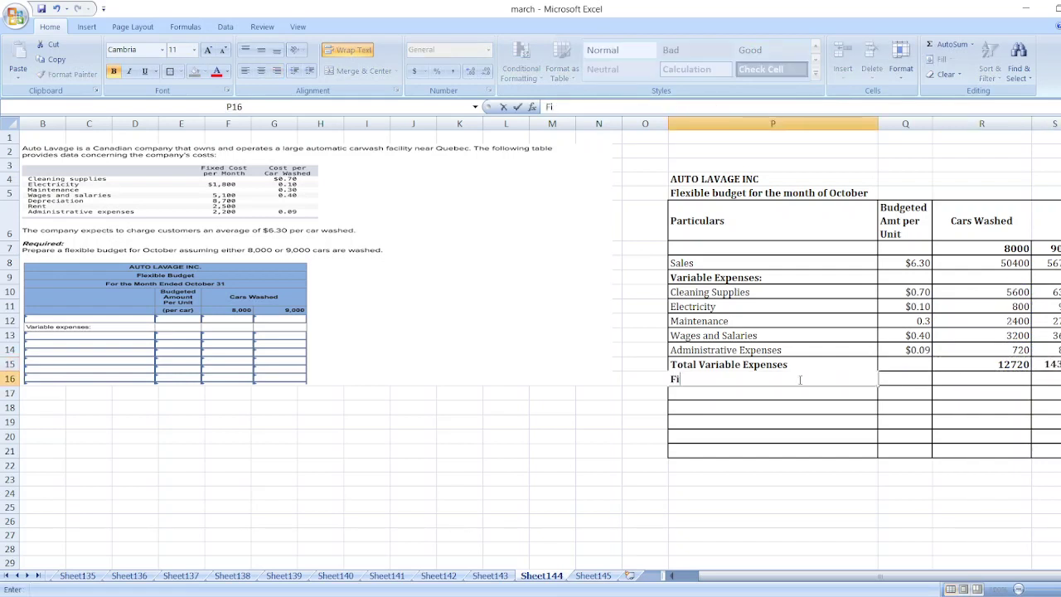
pyautogui.write('xed Expenses')
pyautogui.press('Return')
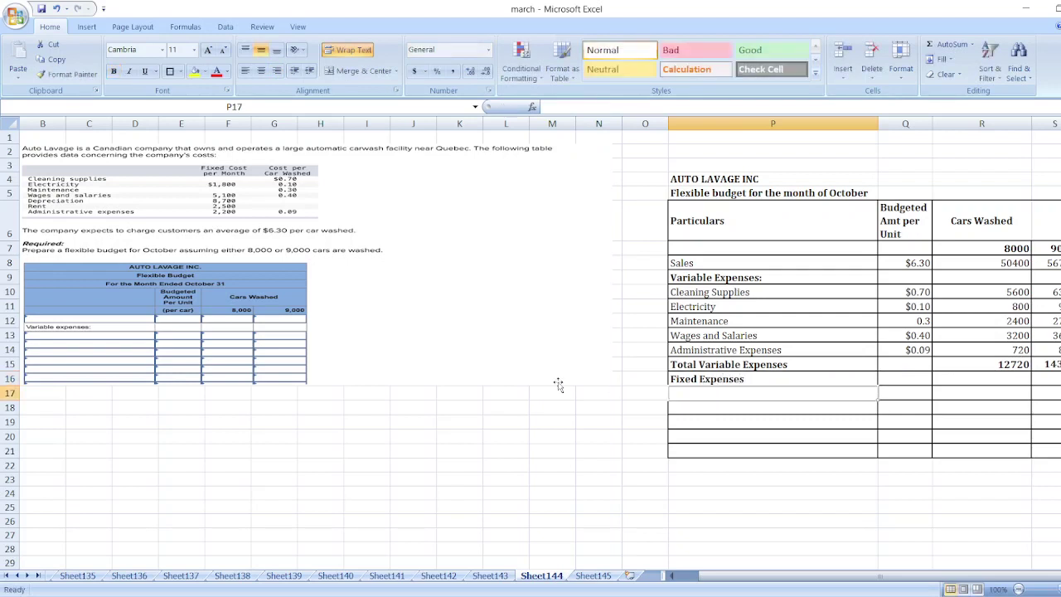
pyautogui.write('Electricity')
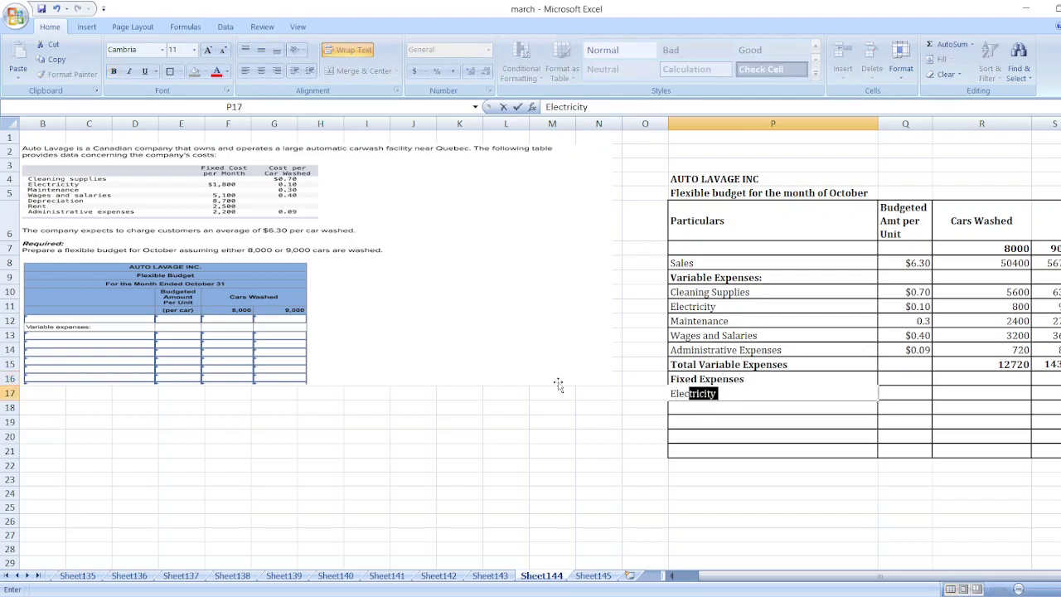
pyautogui.click(900, 390)
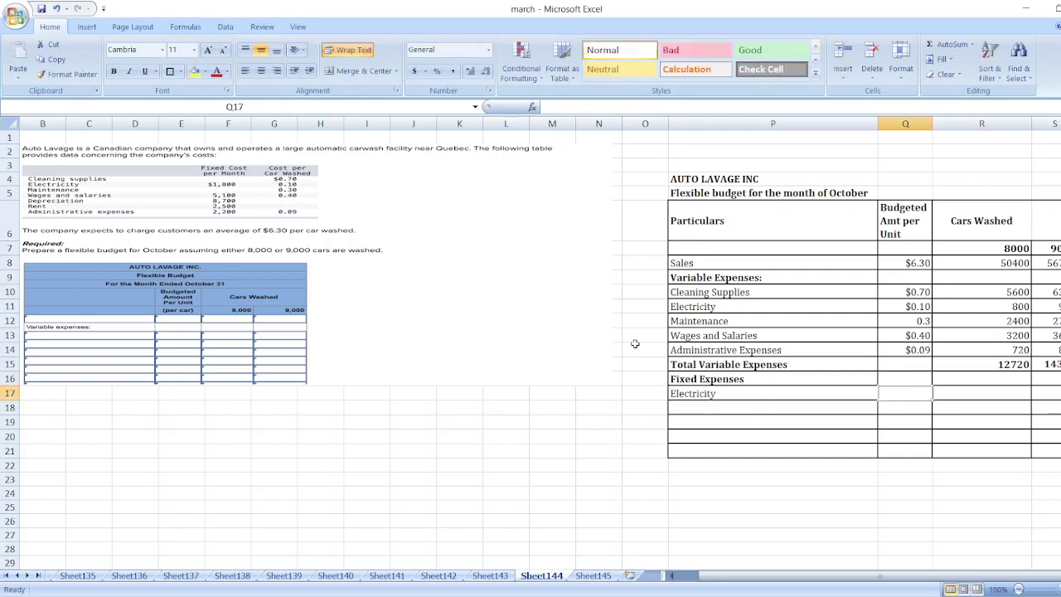
pyautogui.write('$1,800')
pyautogui.press('Return')
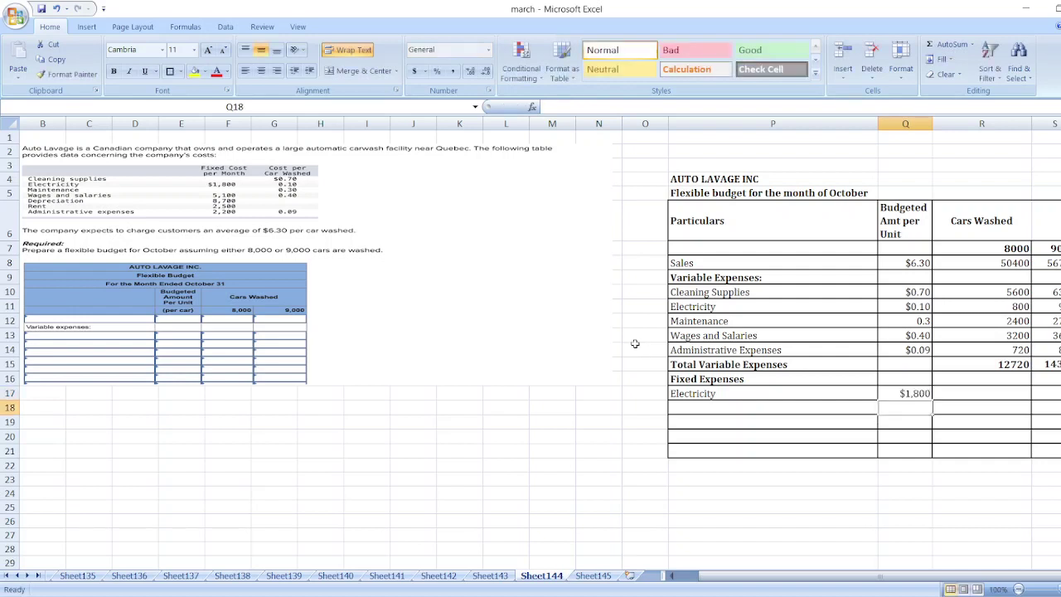
pyautogui.press('Up')
pyautogui.hotkey('ctrl', 'c')
pyautogui.press('Right')
pyautogui.hotkey('ctrl', 'v')
pyautogui.press('Right')
pyautogui.hotkey('ctrl', 'v')
# - Add Wages and Salaries at $5,100, copied into the 8,000- and 9,000-car columns
pyautogui.click(680, 407)
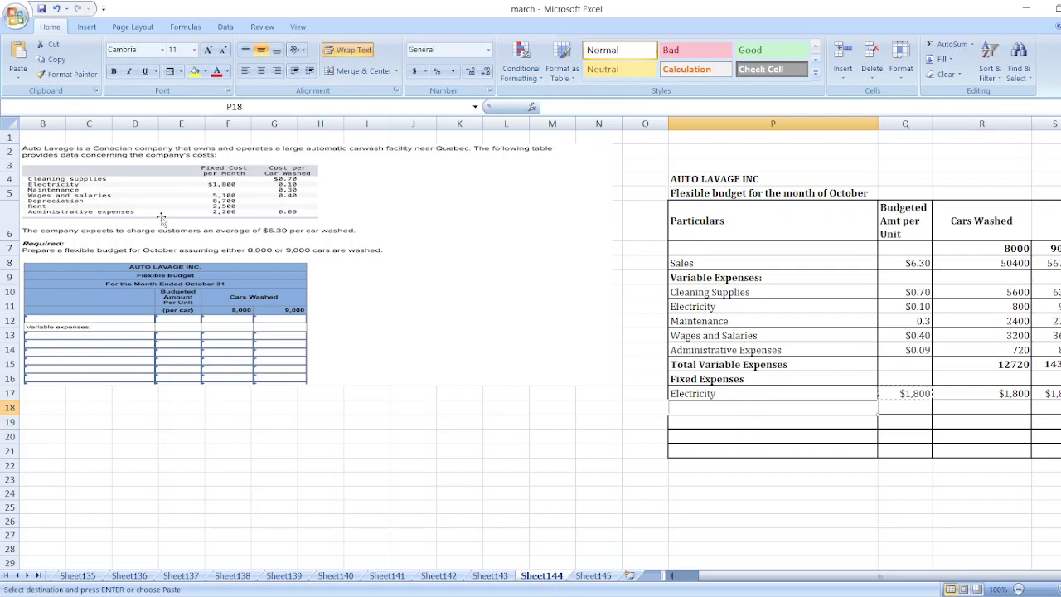
pyautogui.write('Wages')
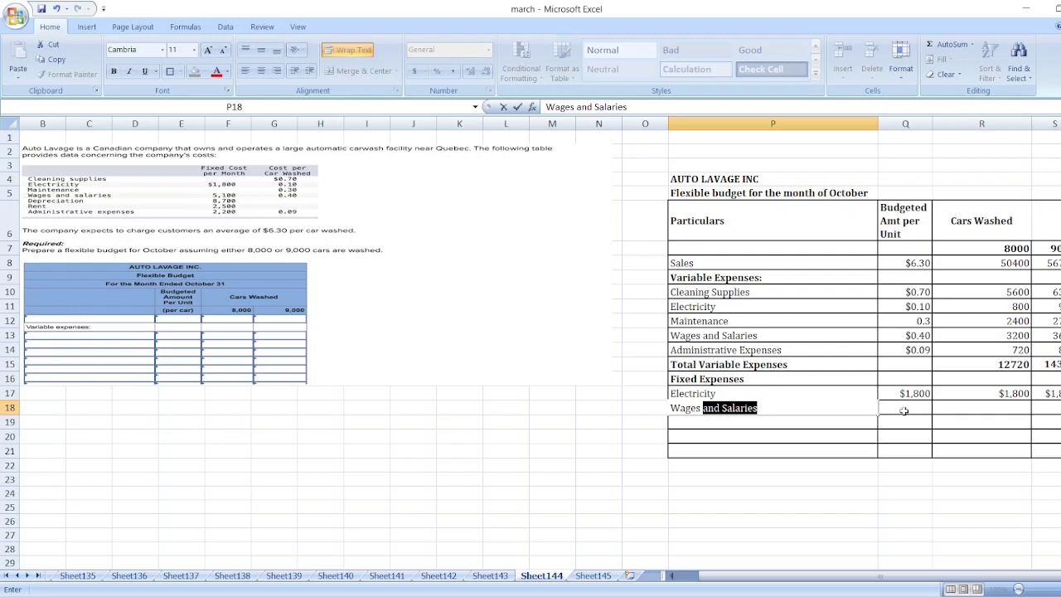
pyautogui.click(904, 410)
pyautogui.write('$5100')
pyautogui.press('Return')
pyautogui.click(898, 410)
pyautogui.hotkey('ctrl', 'c')
pyautogui.press('Right')
pyautogui.hotkey('ctrl', 'v')
pyautogui.press('Right')
pyautogui.hotkey('ctrl', 'v')
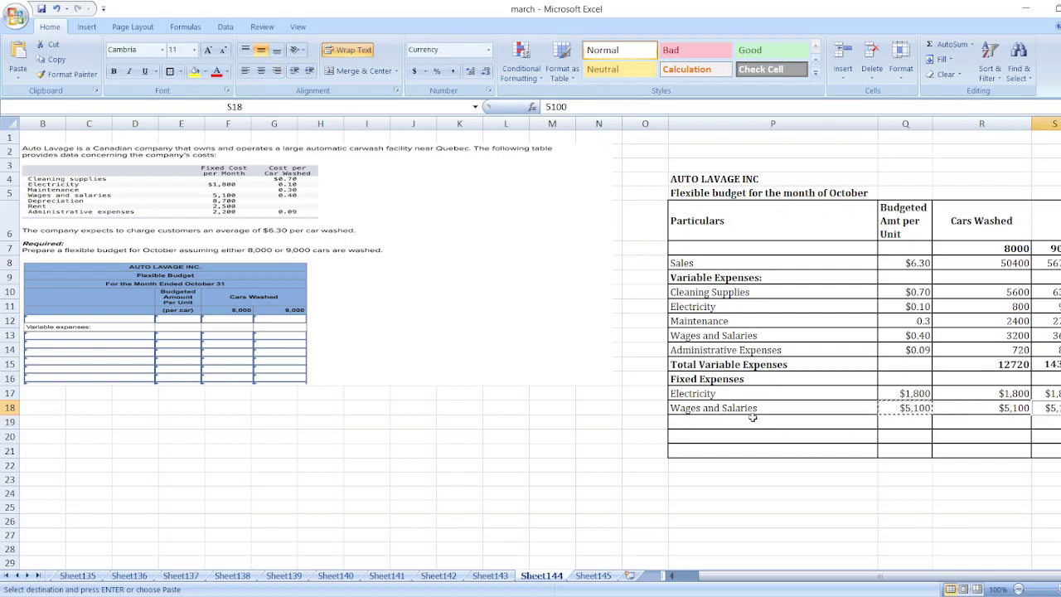
# - Add a bold Depreciation line at $8,700, copied into both car-volume columns
pyautogui.click(751, 418)
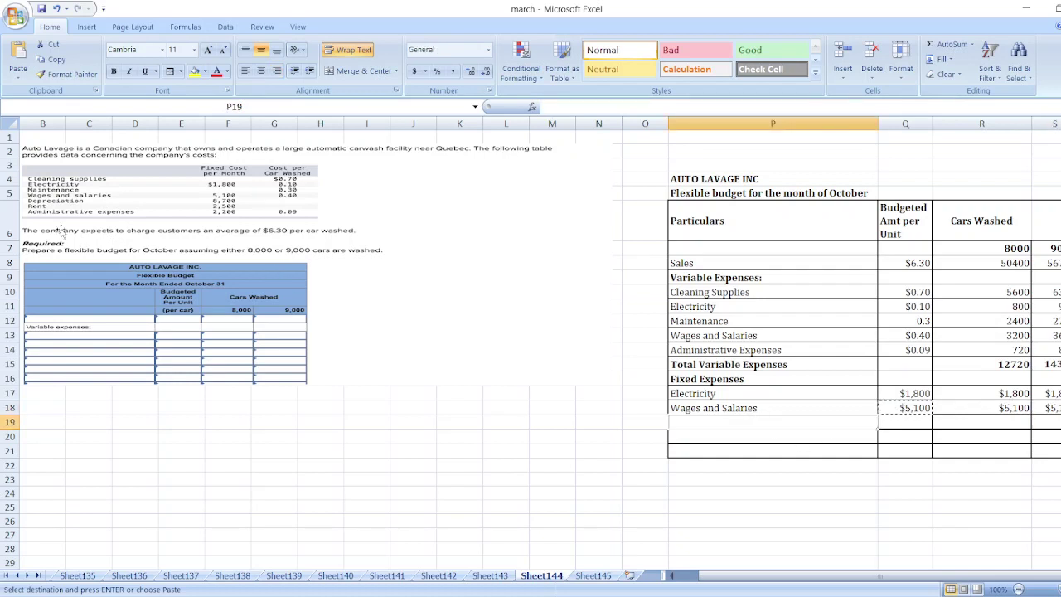
pyautogui.hotkey('ctrl', 'b')
pyautogui.write('Deprecia')
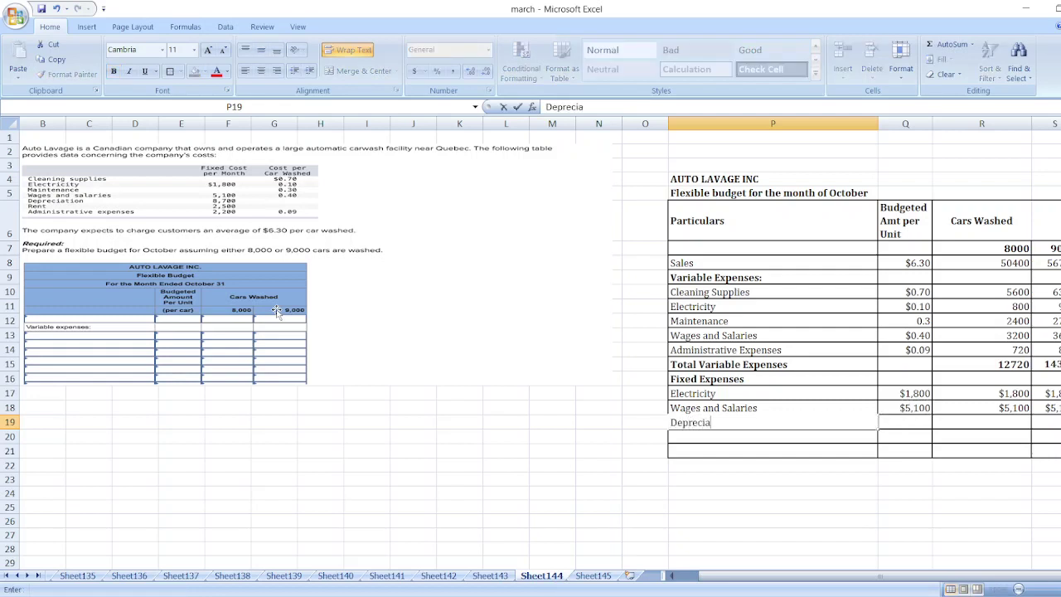
pyautogui.write('tionm')
pyautogui.press('BackSpace')
pyautogui.press('Tab')
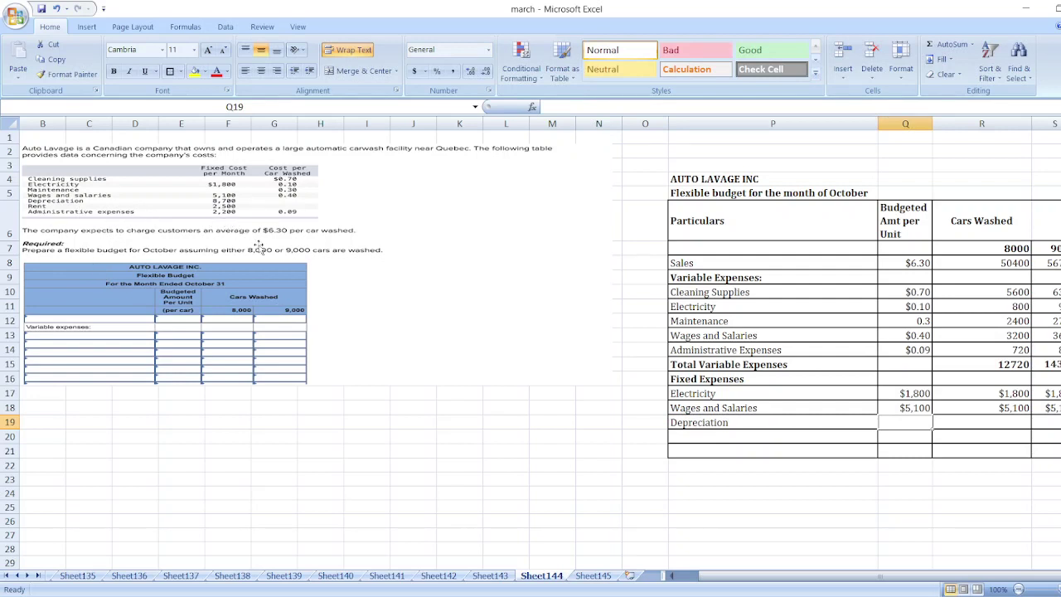
pyautogui.write('$8700')
pyautogui.press('Return')
pyautogui.press('Up')
pyautogui.hotkey('ctrl', 'c')
pyautogui.press('Right')
pyautogui.hotkey('ctrl', 'v')
pyautogui.press('Right')
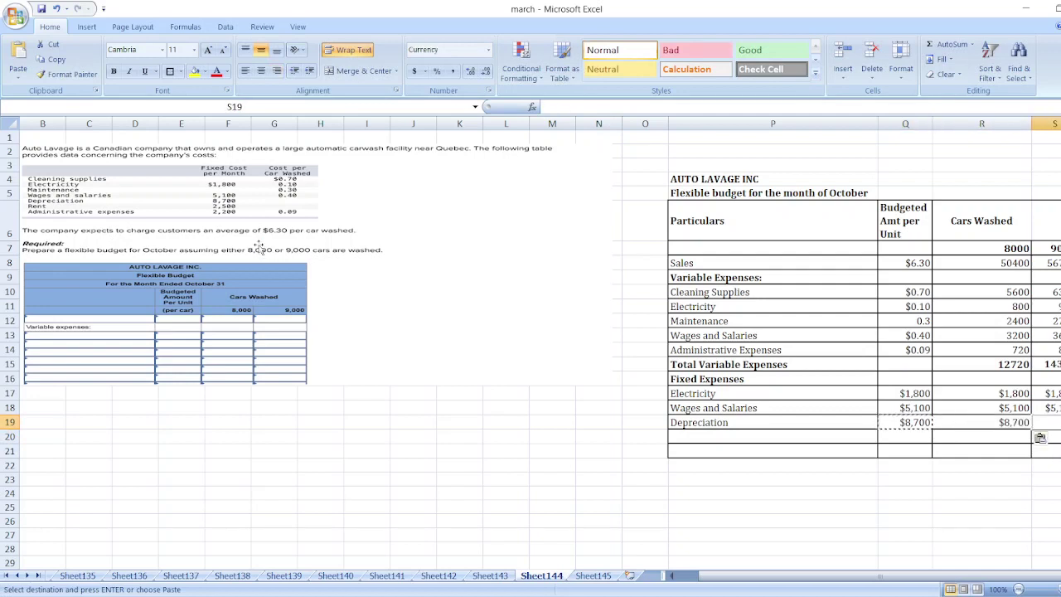
pyautogui.hotkey('ctrl', 'v')
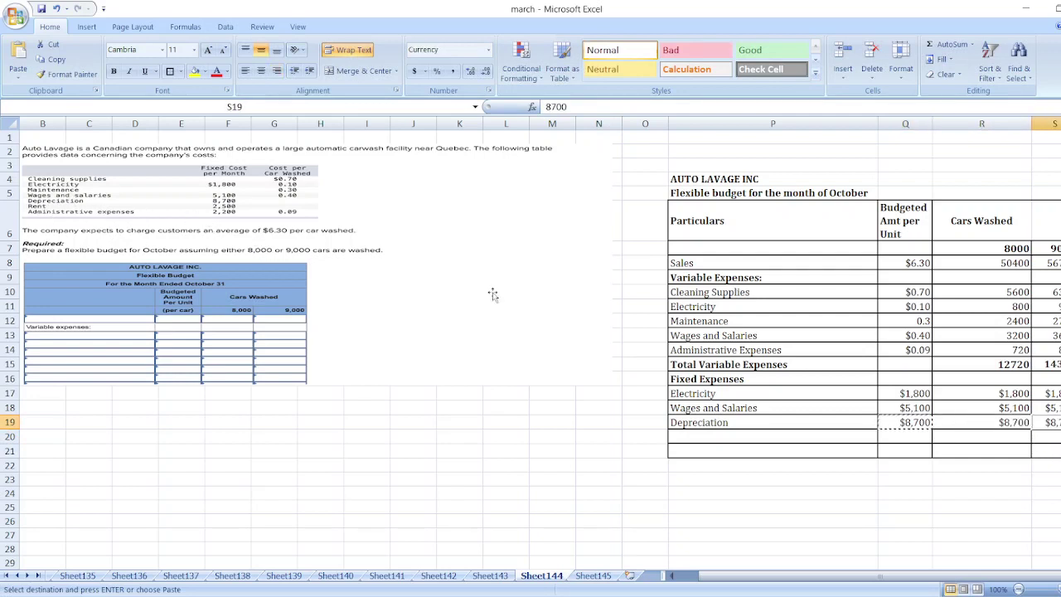
# - Add Rent at 2,500 per month with $2,500 for both 8,000 and 9,000 cars
pyautogui.click(737, 435)
pyautogui.write('Rent')
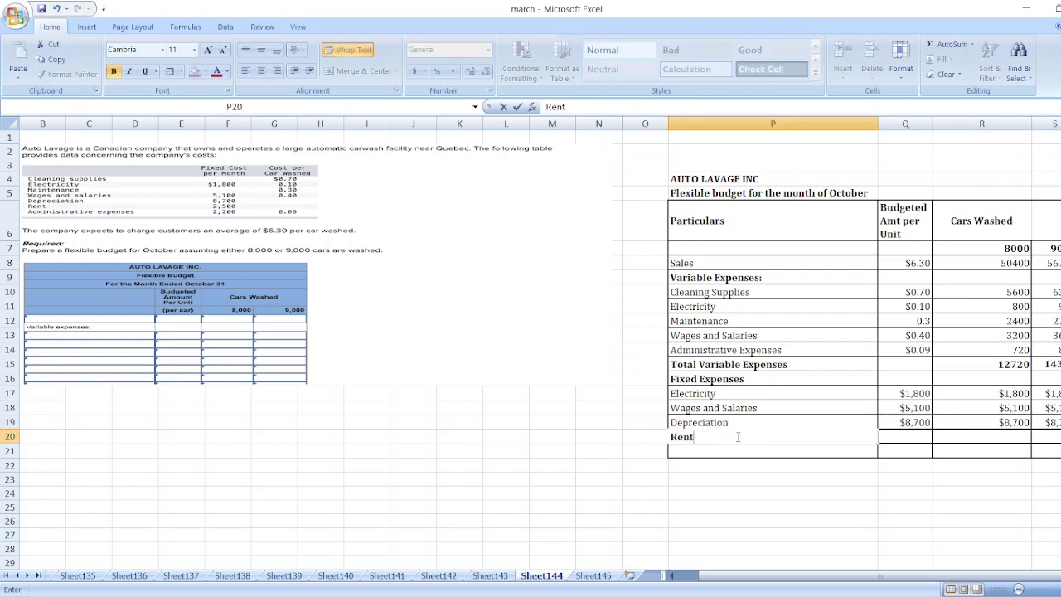
pyautogui.press('Tab')
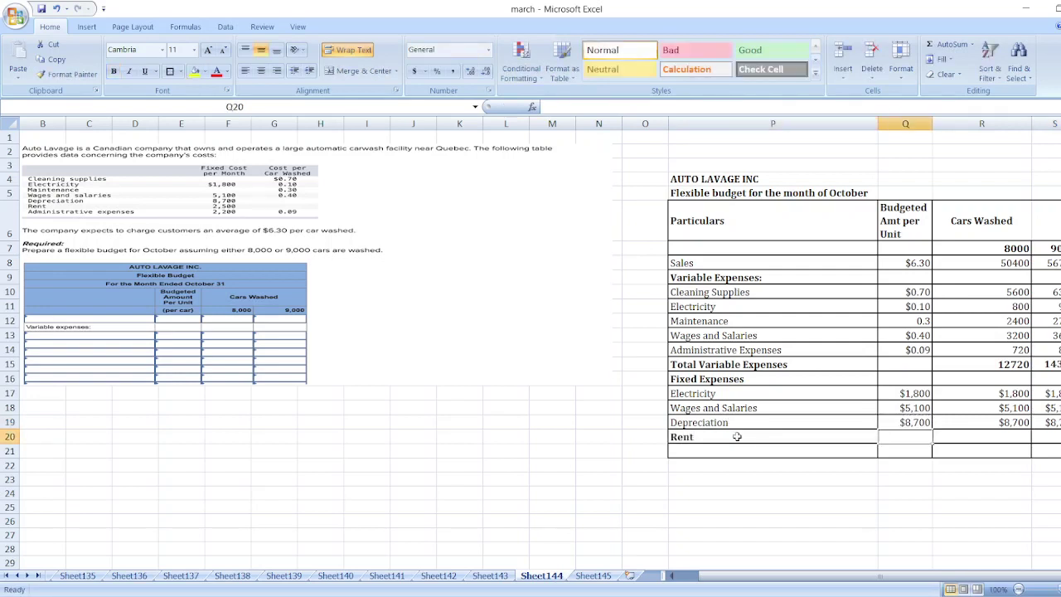
pyautogui.write('2500')
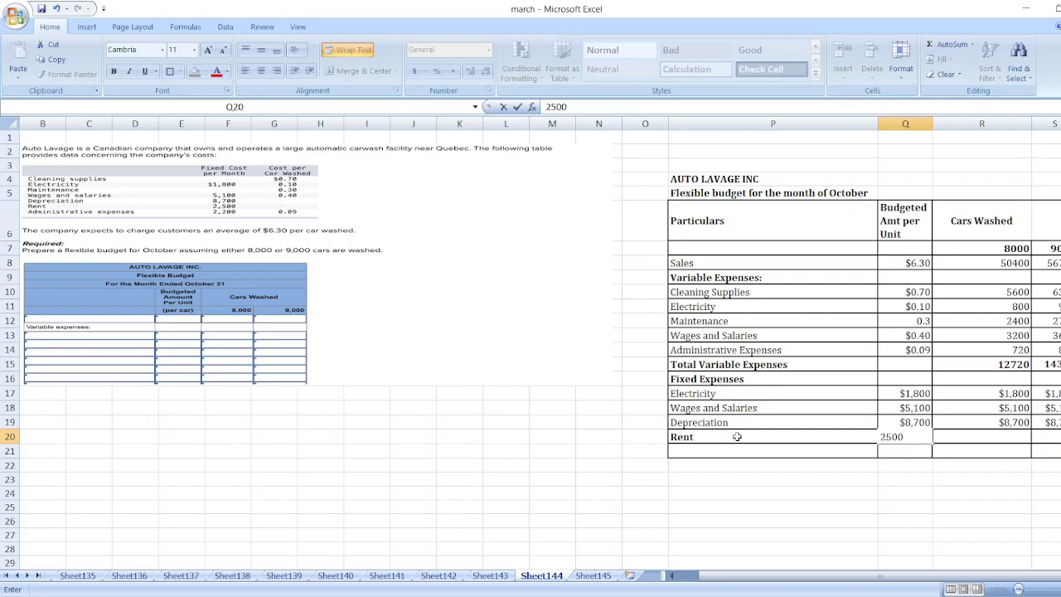
pyautogui.press('Tab')
pyautogui.write('$2,500')
pyautogui.press('Tab')
pyautogui.write('$')
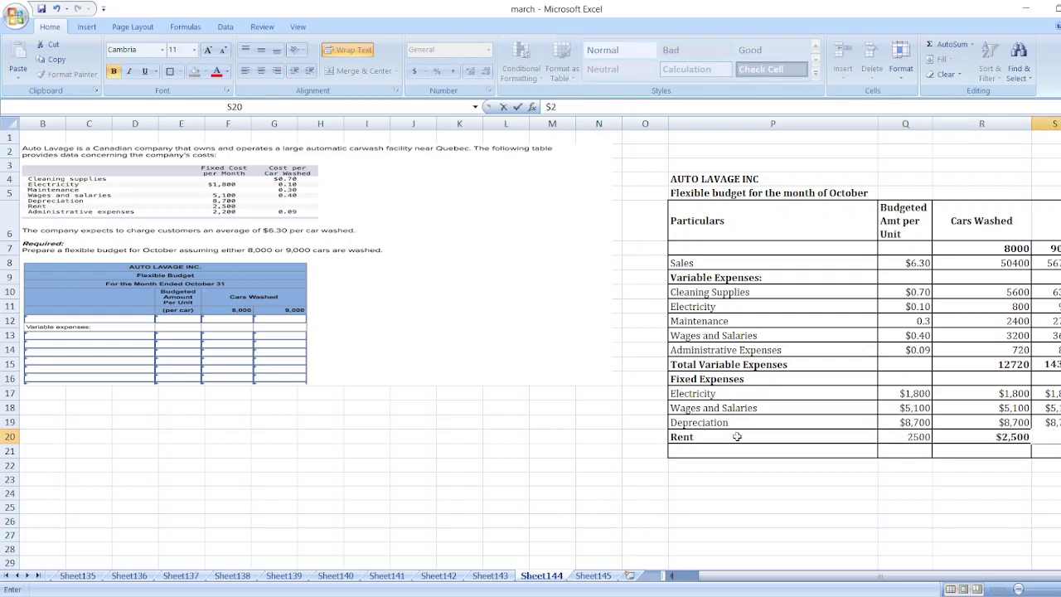
pyautogui.write('2500')
pyautogui.press('Down')
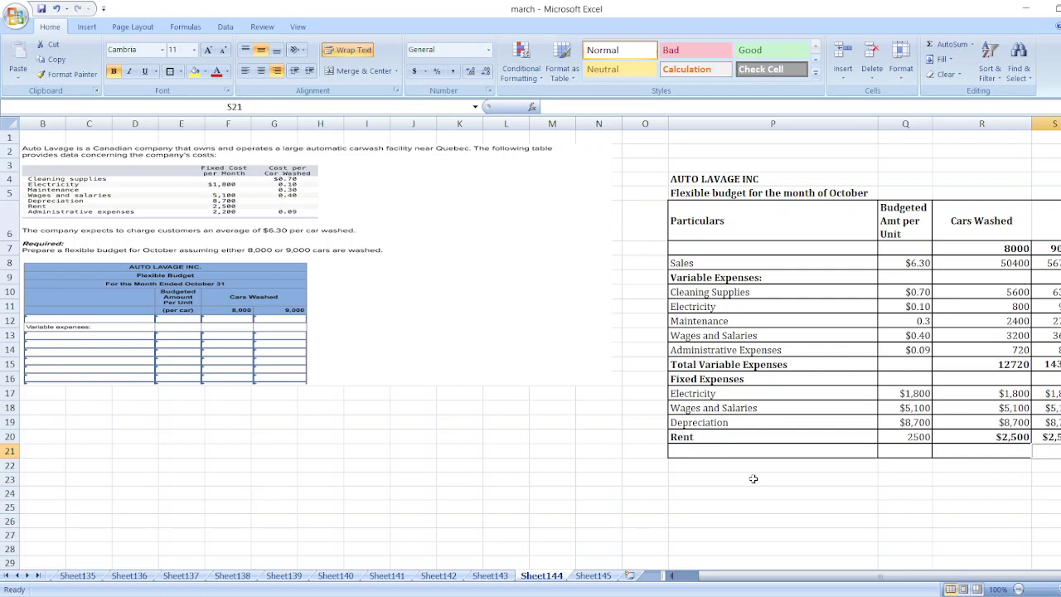
# - Add an Administrative Expenses line at 2,200 in every column
pyautogui.click(710, 452)
pyautogui.write('Adminis')
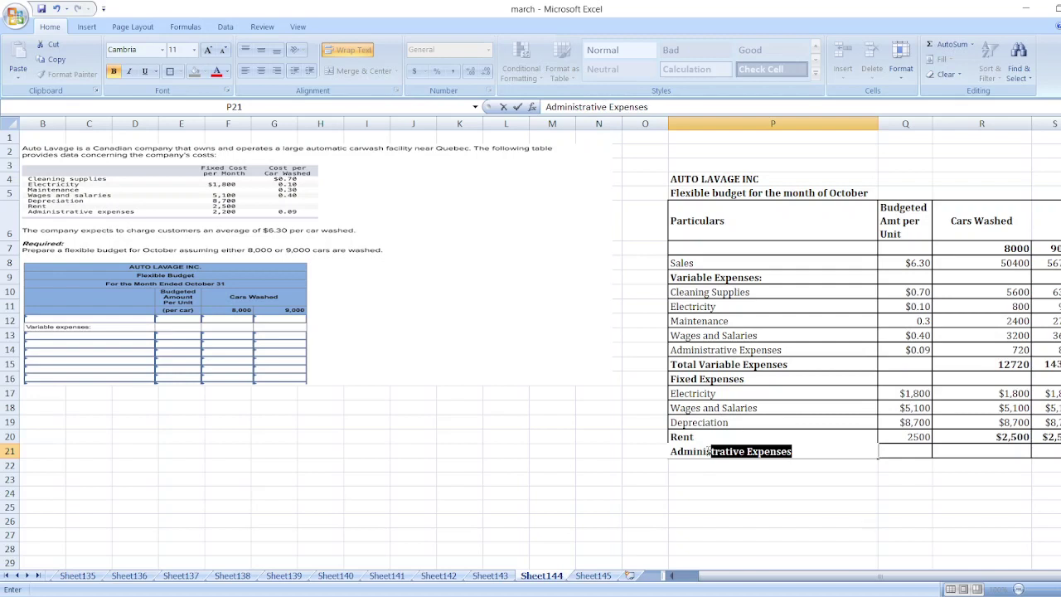
pyautogui.click(923, 452)
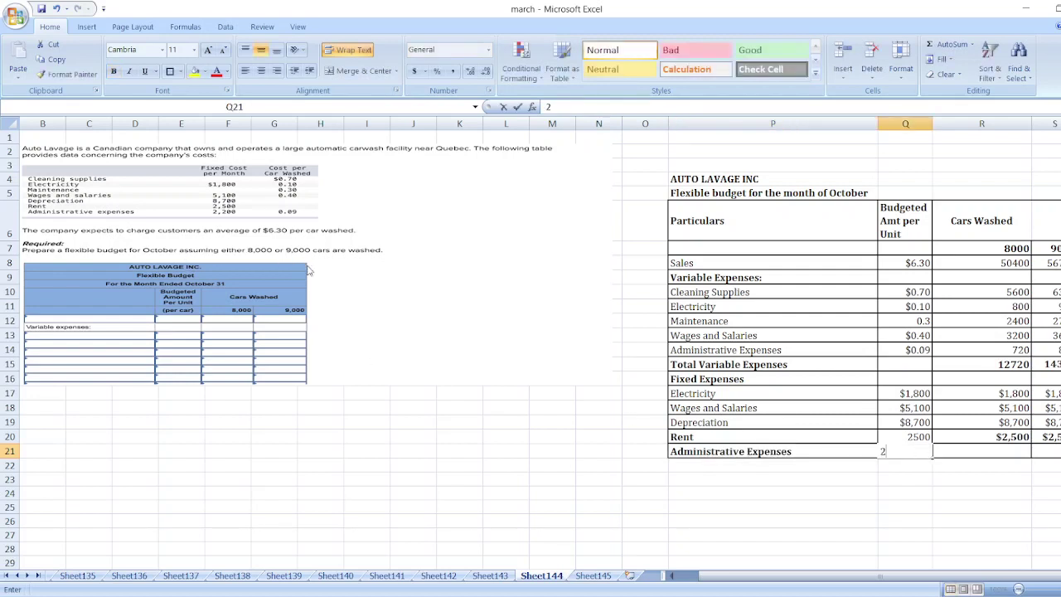
pyautogui.write('2200')
pyautogui.press('Tab')
pyautogui.write('2200')
pyautogui.press('Return')
pyautogui.press('Up')
pyautogui.hotkey('ctrl', 'c')
pyautogui.press('Right')
pyautogui.hotkey('ctrl', 'v')
# - Add a Total Fixed Expenses line summing the five fixed expenses to $20,300
pyautogui.click(717, 466)
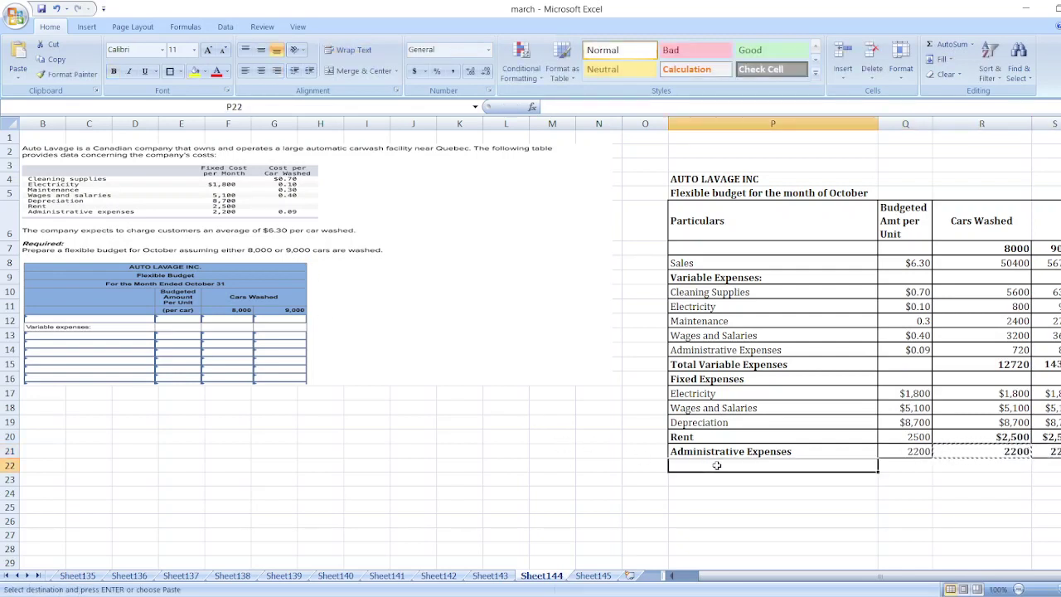
pyautogui.write('Total Fixed Ex')
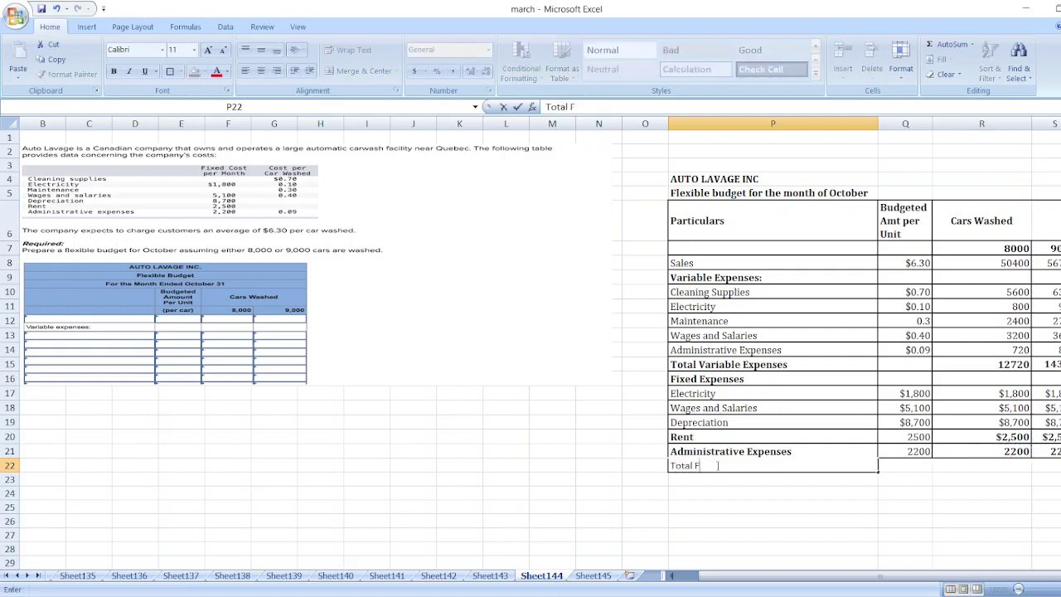
pyautogui.write('penses')
pyautogui.press('Tab')
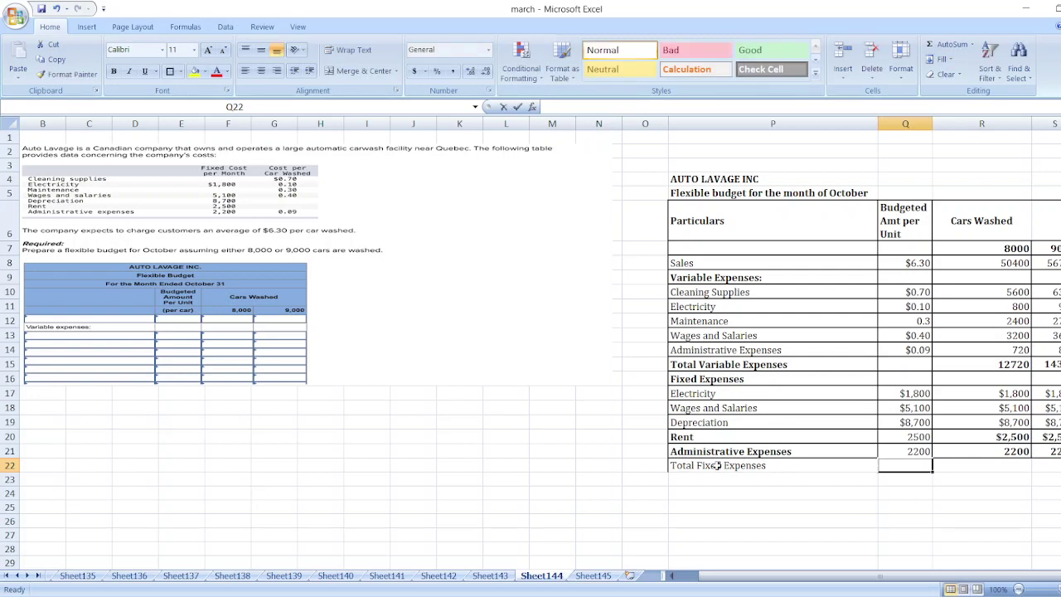
pyautogui.write('=sum(')
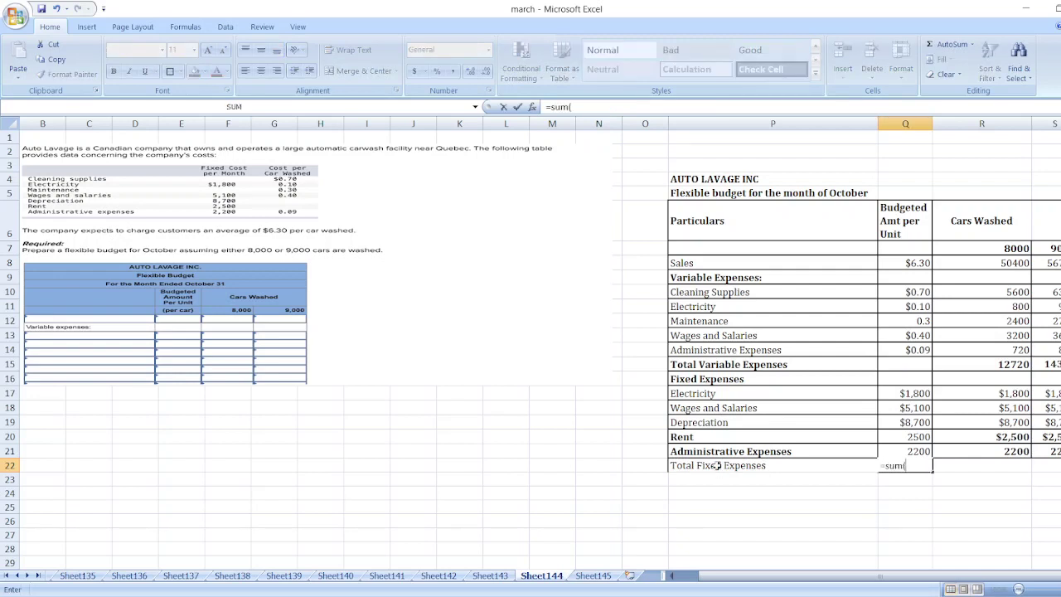
pyautogui.click(909, 393)
pyautogui.hotkey('shift', 'Down')
pyautogui.hotkey('shift', 'Down')
pyautogui.hotkey('shift', 'Down')
pyautogui.hotkey('shift', 'Down')
pyautogui.write(')')
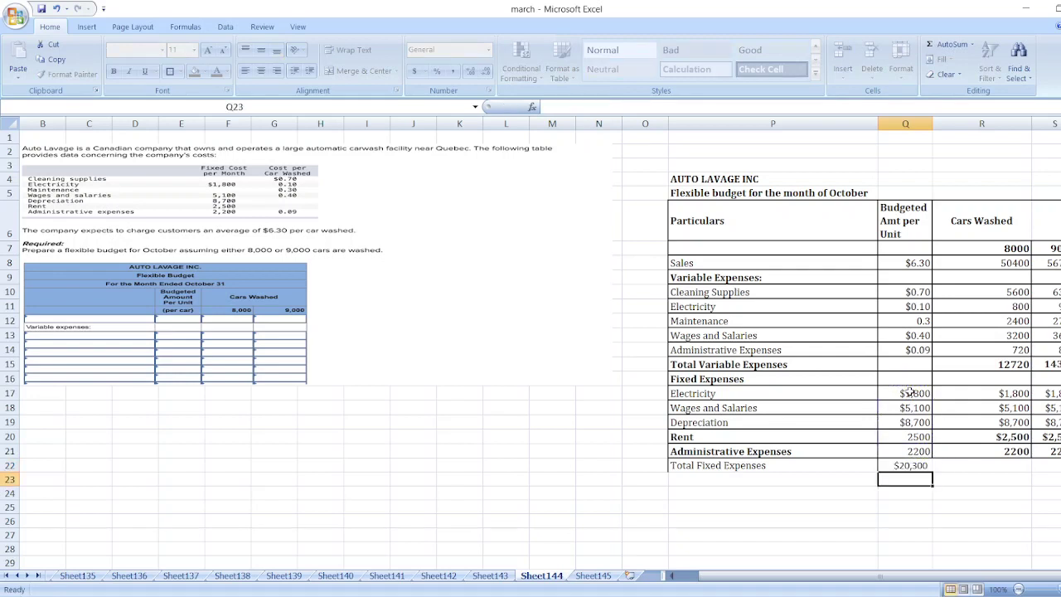
pyautogui.press('Return')
# - Copy the fixed-expense total formula into the 8,000 and 9,000 car columns
pyautogui.press('Up')
pyautogui.hotkey('ctrl', 'c')
pyautogui.press('Right')
pyautogui.hotkey('ctrl', 'v')
pyautogui.press('Right')
pyautogui.hotkey('ctrl', 'v')
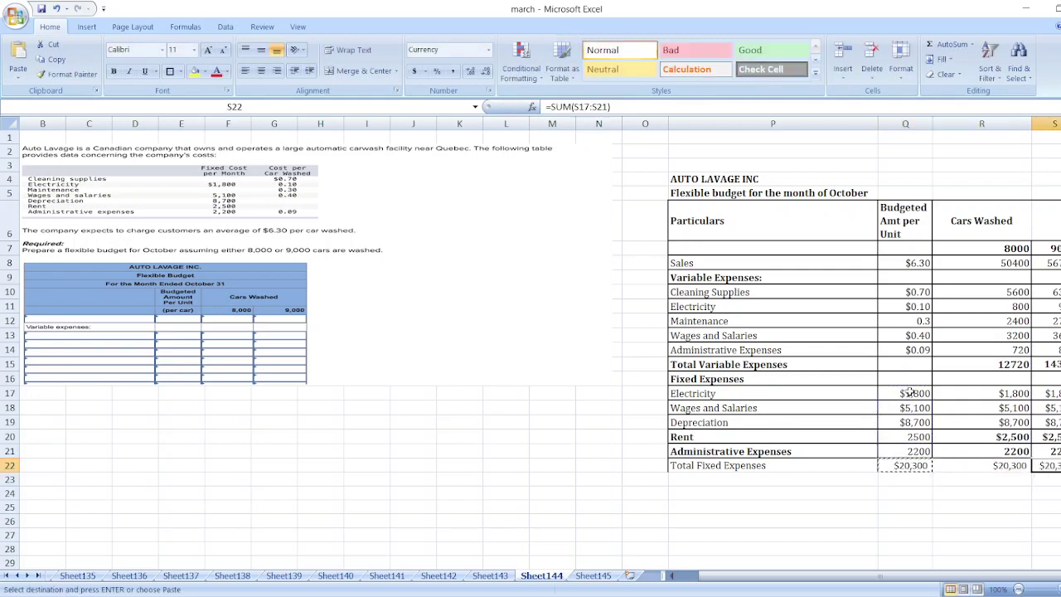
# - Add a Net Income label with a sales-minus-total-expenses formula in the first column
pyautogui.click(771, 479)
pyautogui.write('N')
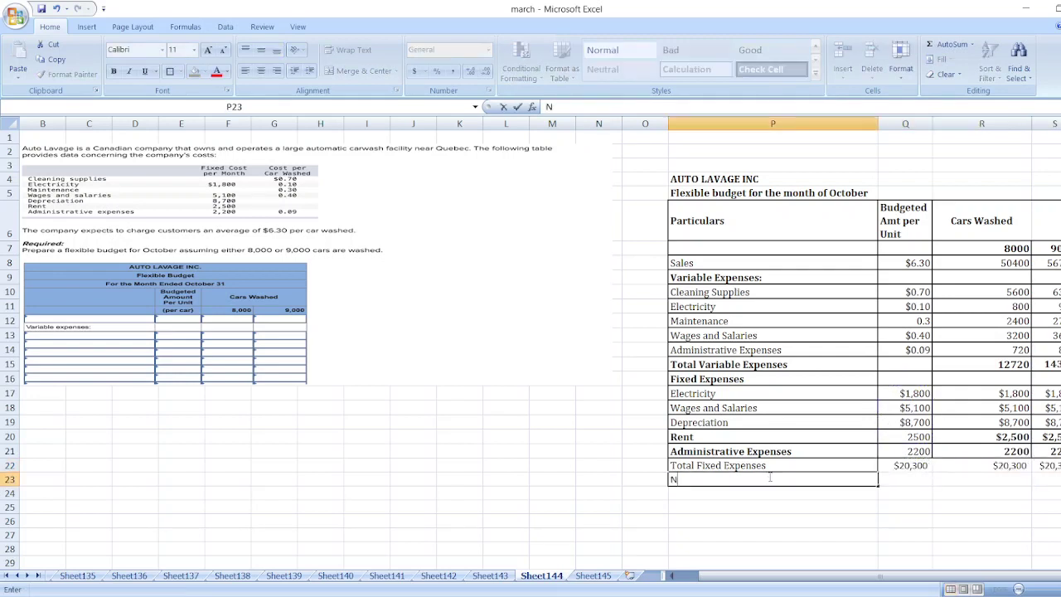
pyautogui.write('et Income')
pyautogui.press('Tab')
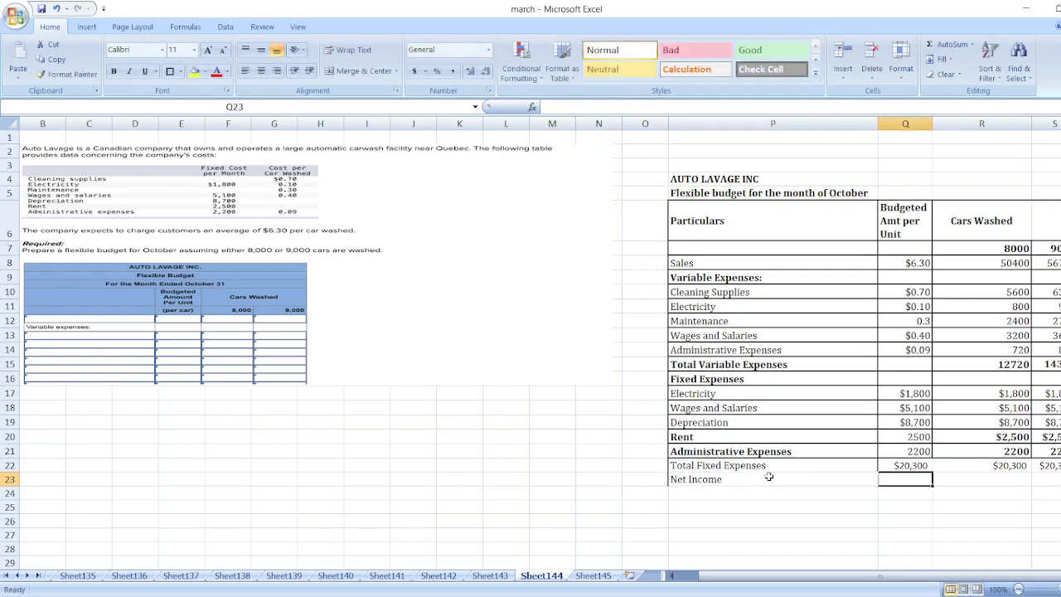
pyautogui.write('=')
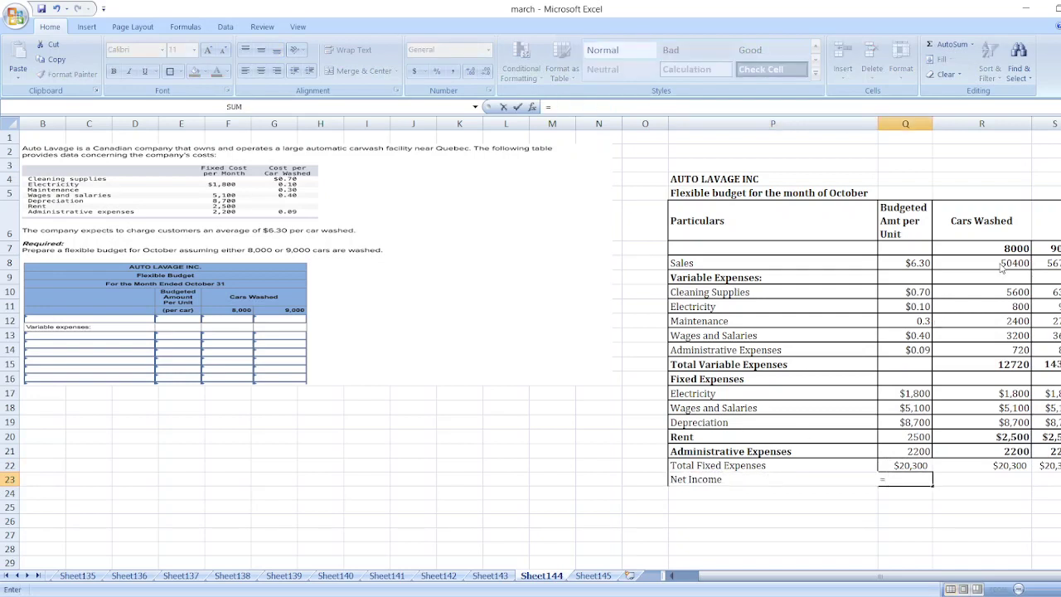
pyautogui.click(1004, 266)
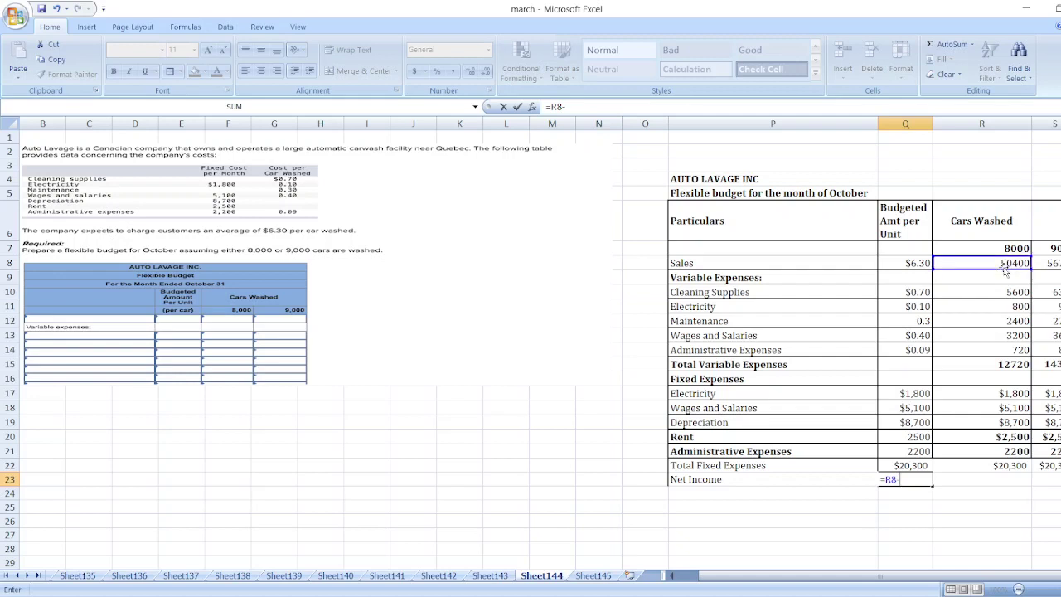
pyautogui.write('-')
pyautogui.click(992, 365)
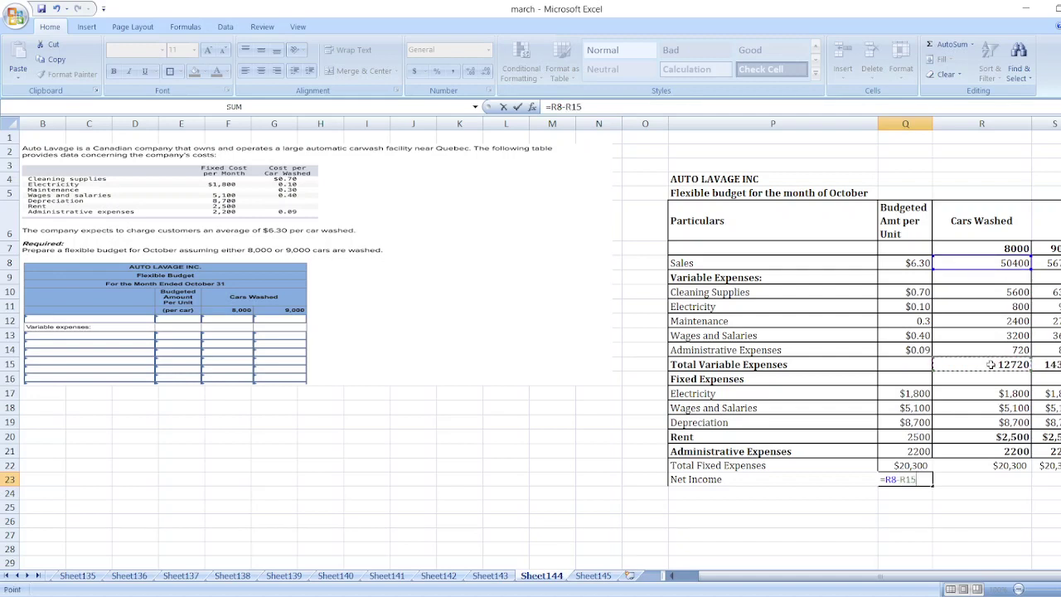
pyautogui.write('-')
pyautogui.click(1013, 466)
pyautogui.press('Return')
# - Enter =R8-R15-R22 for 8,000 cars ($17,380) and copy it to 9,000 cars
pyautogui.press('Up')
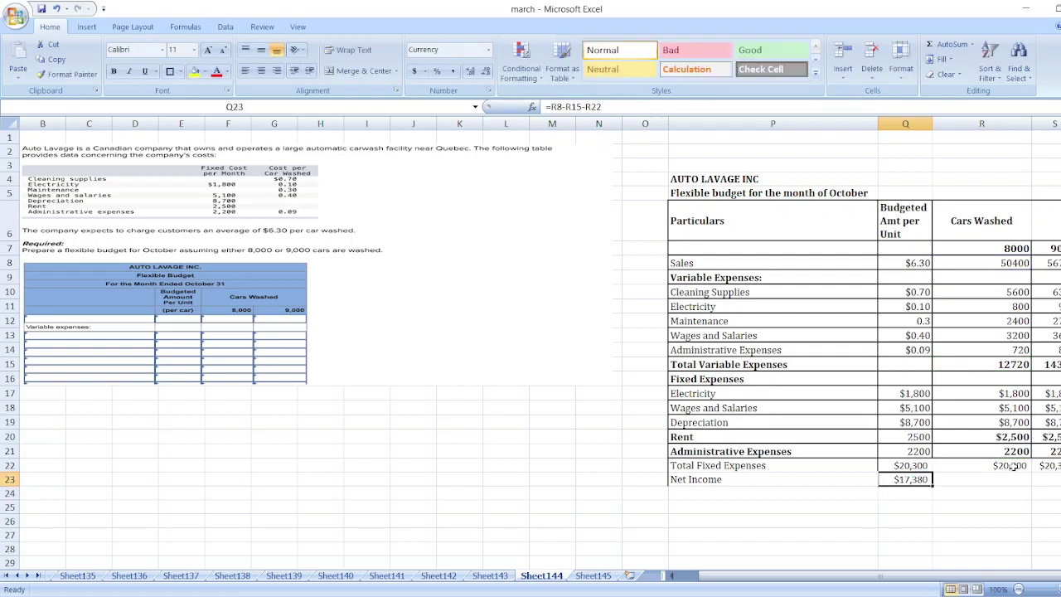
pyautogui.press('Right')
pyautogui.write('=')
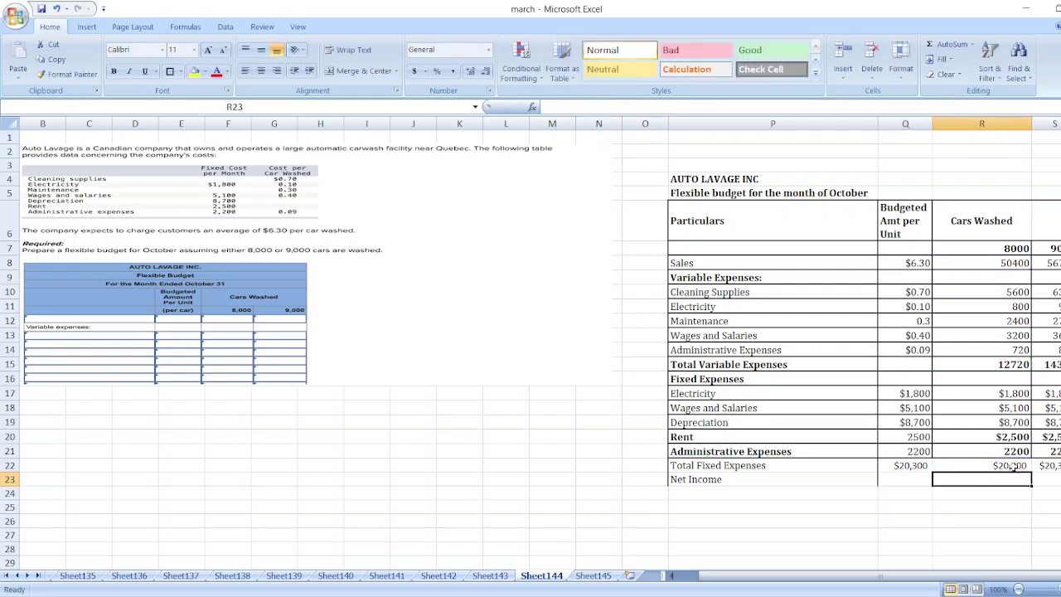
pyautogui.click(1007, 263)
pyautogui.write('-')
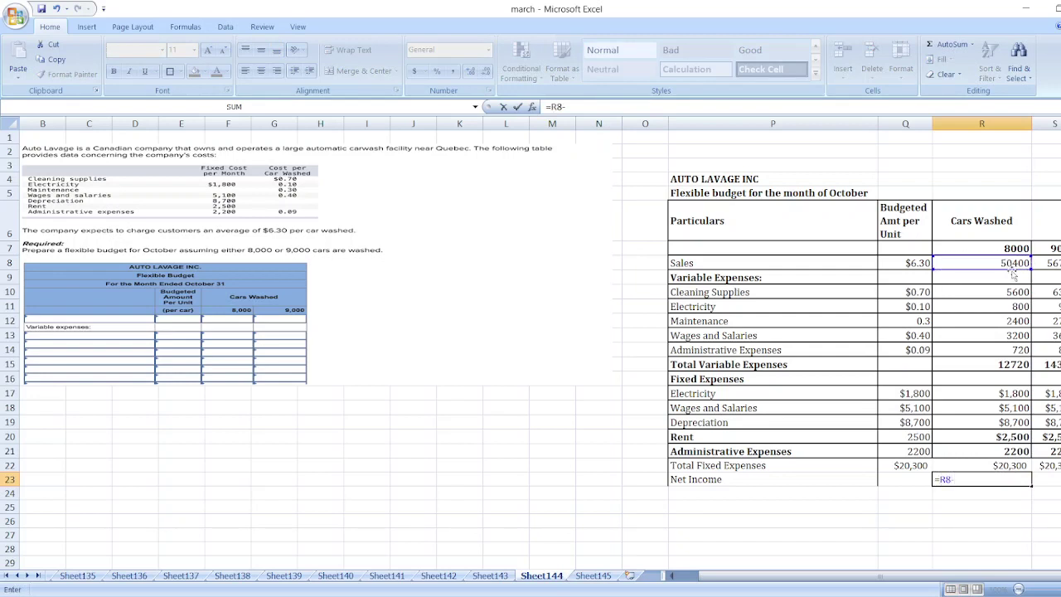
pyautogui.click(1011, 365)
pyautogui.write('-')
pyautogui.press('Up')
pyautogui.press('Return')
pyautogui.press('Up')
pyautogui.hotkey('ctrl', 'c')
pyautogui.press('Right')
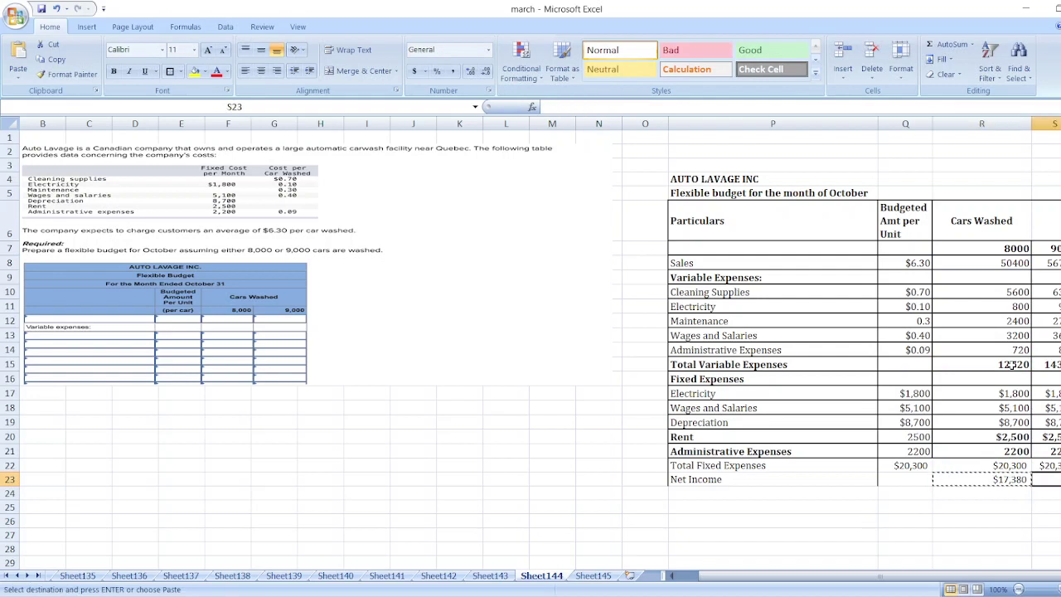
pyautogui.hotkey('ctrl', 'v')
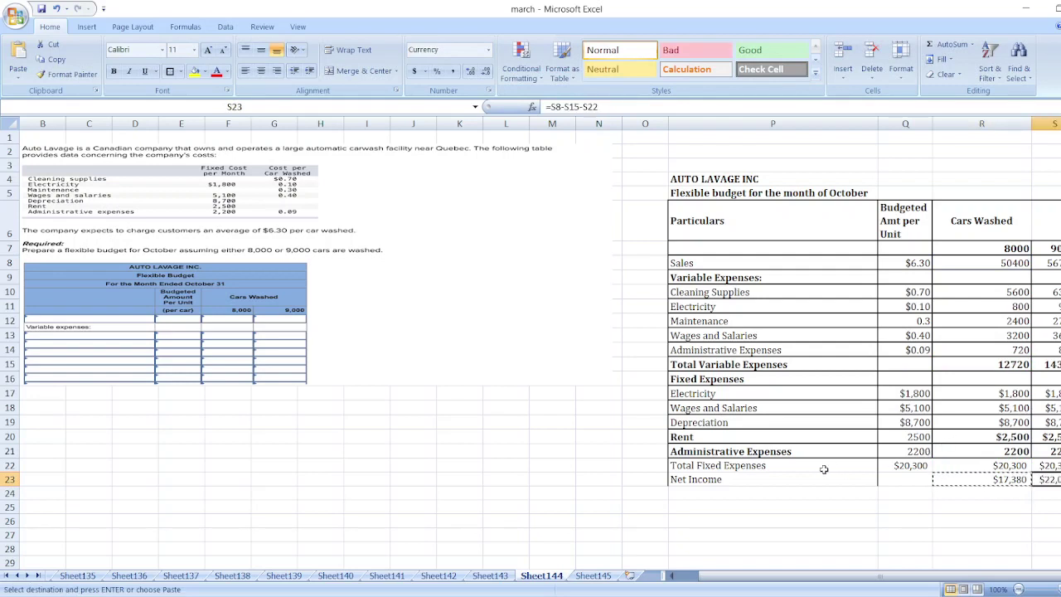
# - Select the Net Income row, undo a stray paste, and format it bold
pyautogui.click(817, 476)
pyautogui.hotkey('shift', 'Right')
pyautogui.hotkey('shift', 'Right')
pyautogui.hotkey('shift', 'Right')
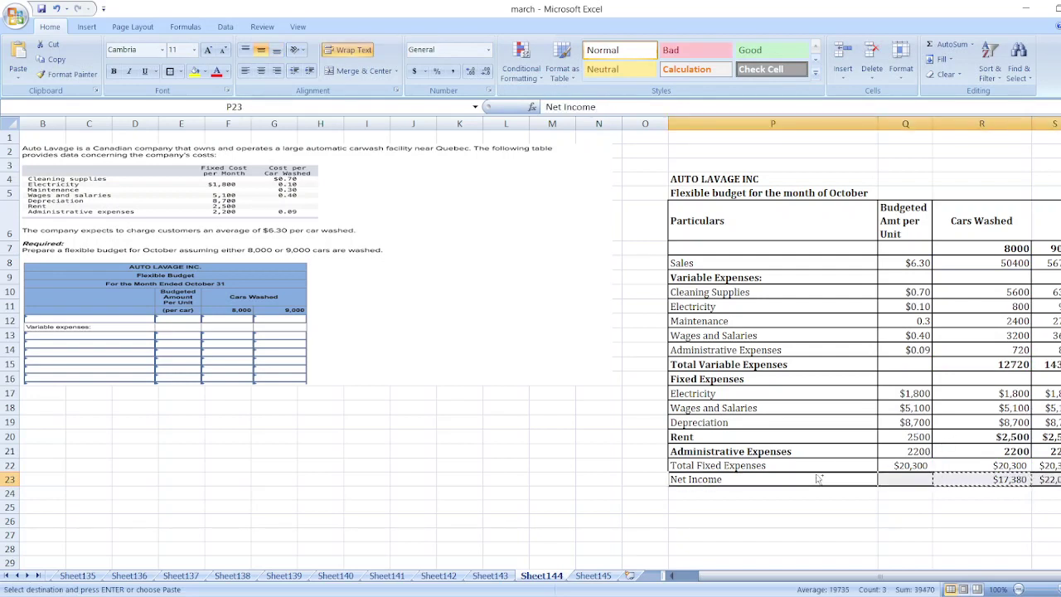
pyautogui.hotkey('ctrl', 'v')
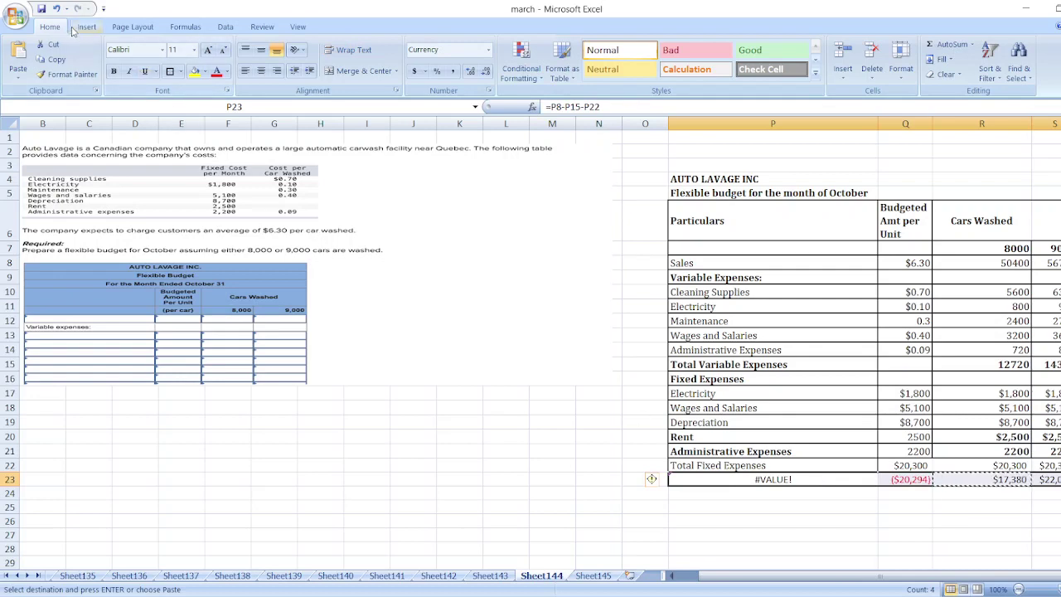
pyautogui.click(57, 10)
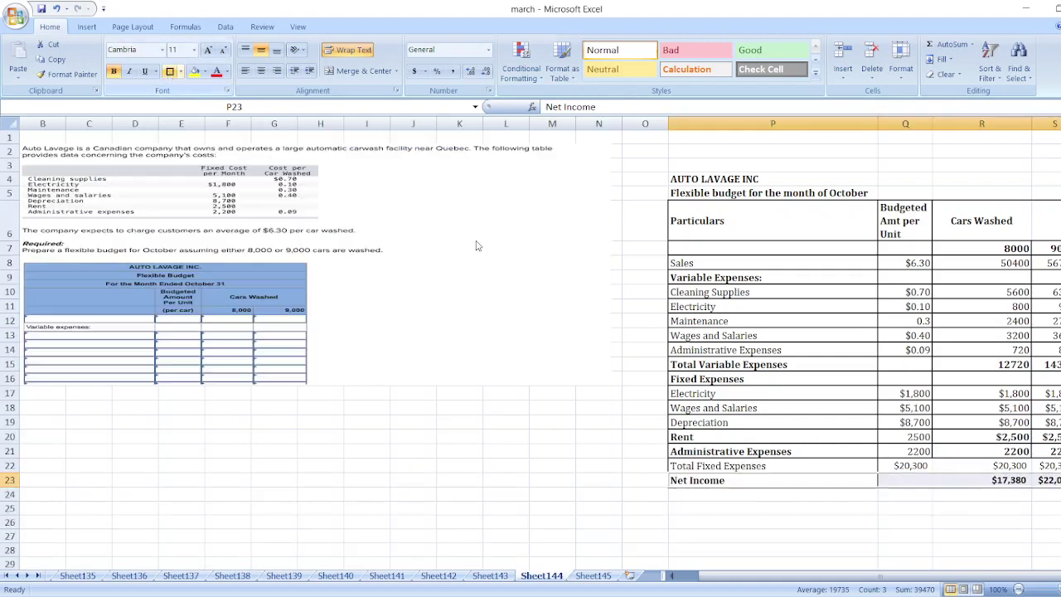
pyautogui.click(837, 497)
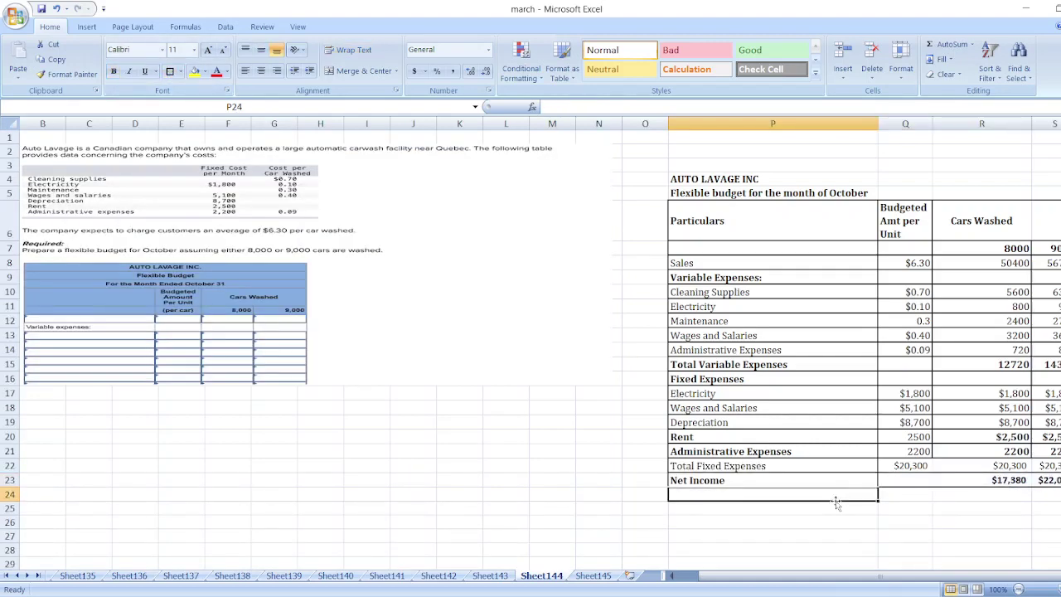
pyautogui.click(912, 506)
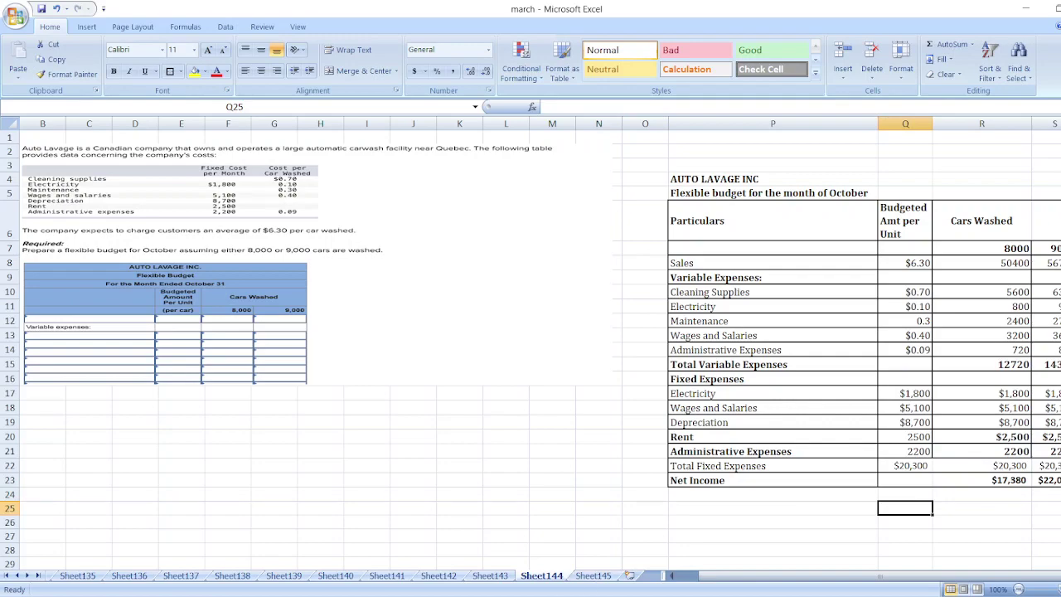